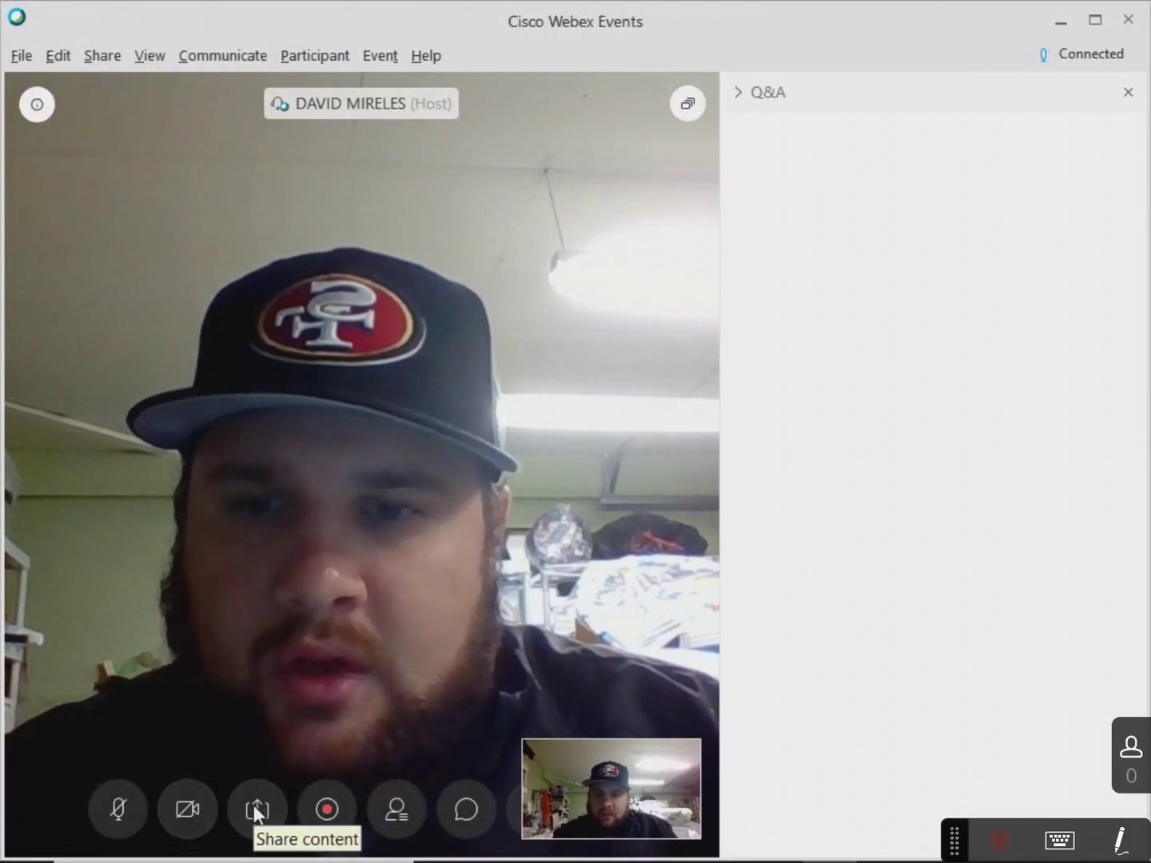
- Open the Chat panel, addressed to All Participants
{"action": "left_click", "coordinate": [470, 807]}
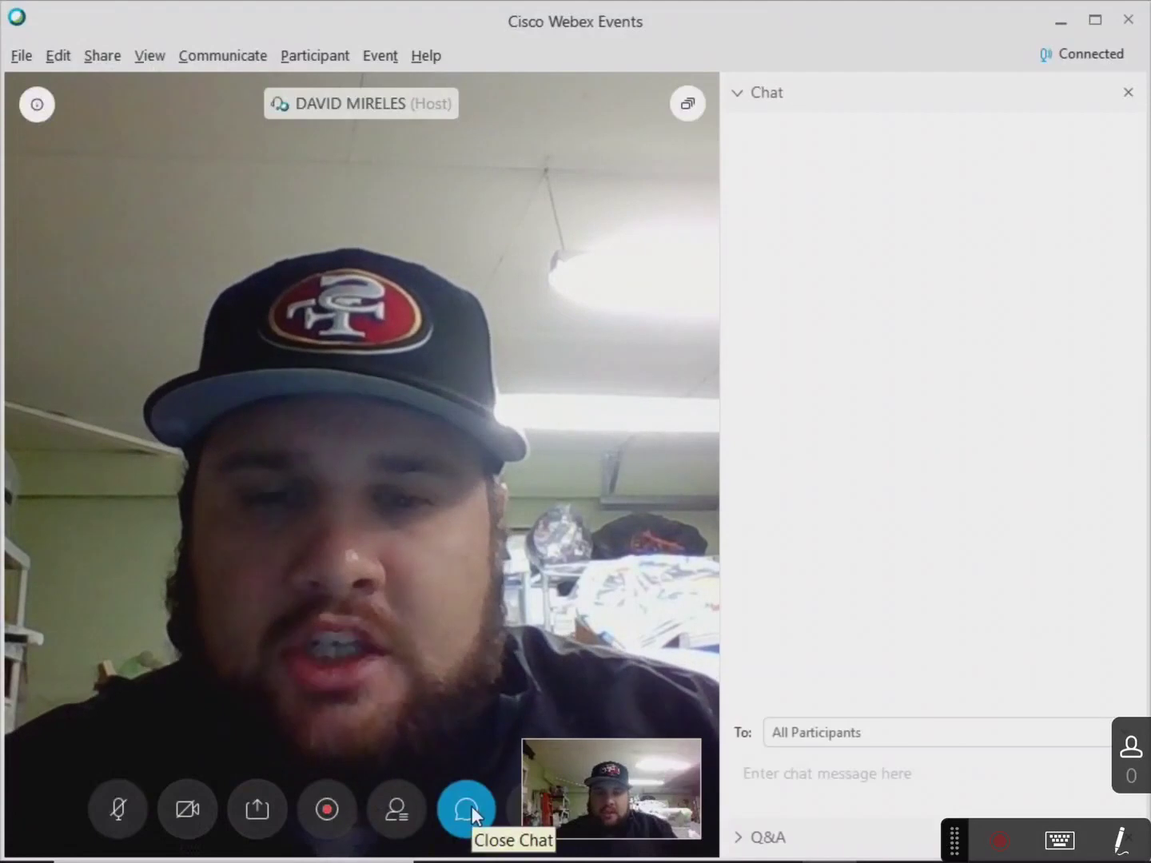
- Swap the Chat panel for the Participants panel and collapse the Participants section
{"action": "left_click", "coordinate": [471, 809]}
{"action": "left_click", "coordinate": [391, 809]}
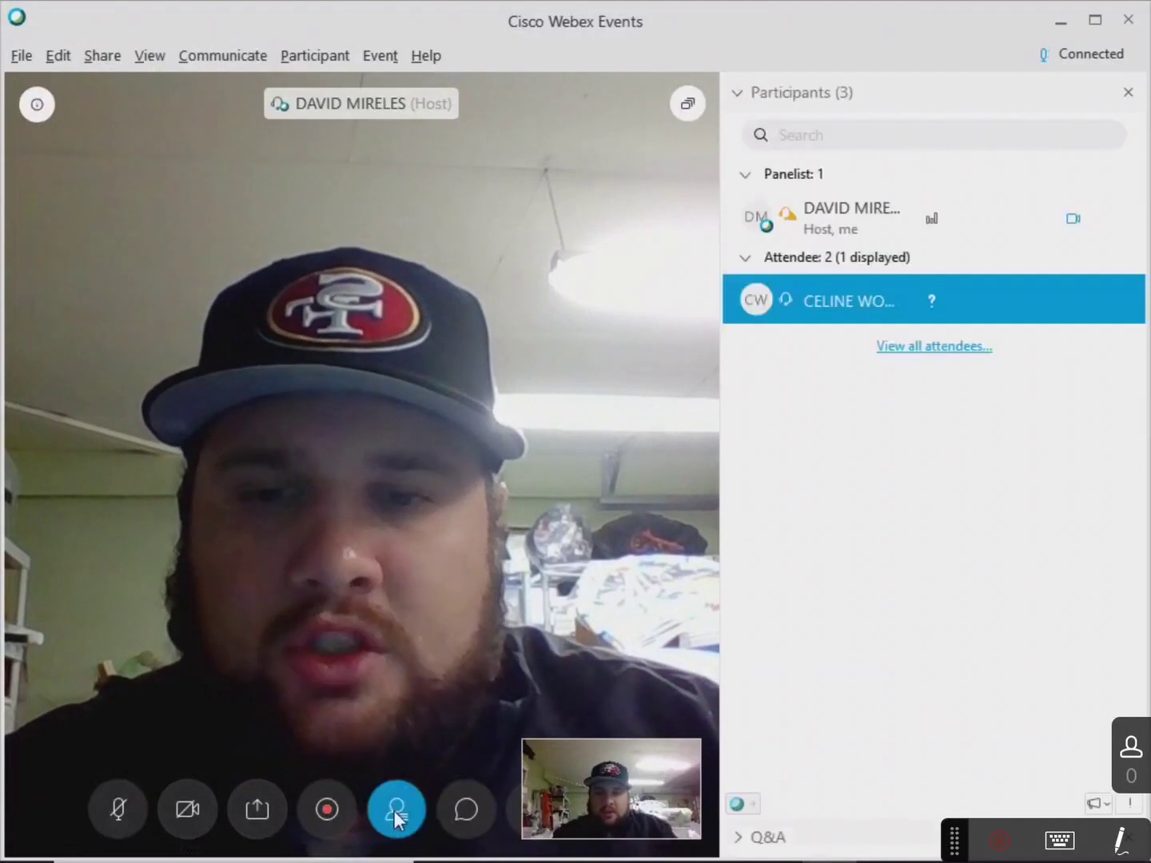
{"action": "mouse_move", "coordinate": [932, 312]}
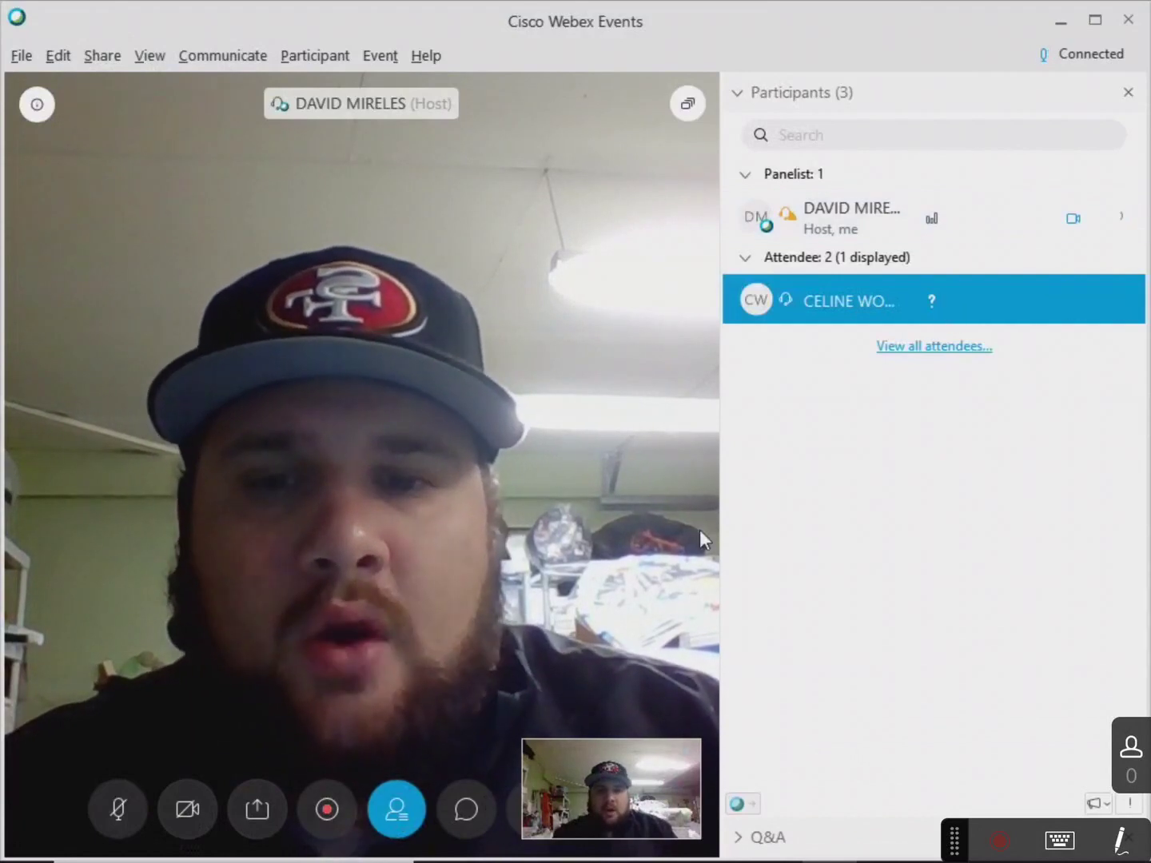
{"action": "left_click", "coordinate": [744, 91]}
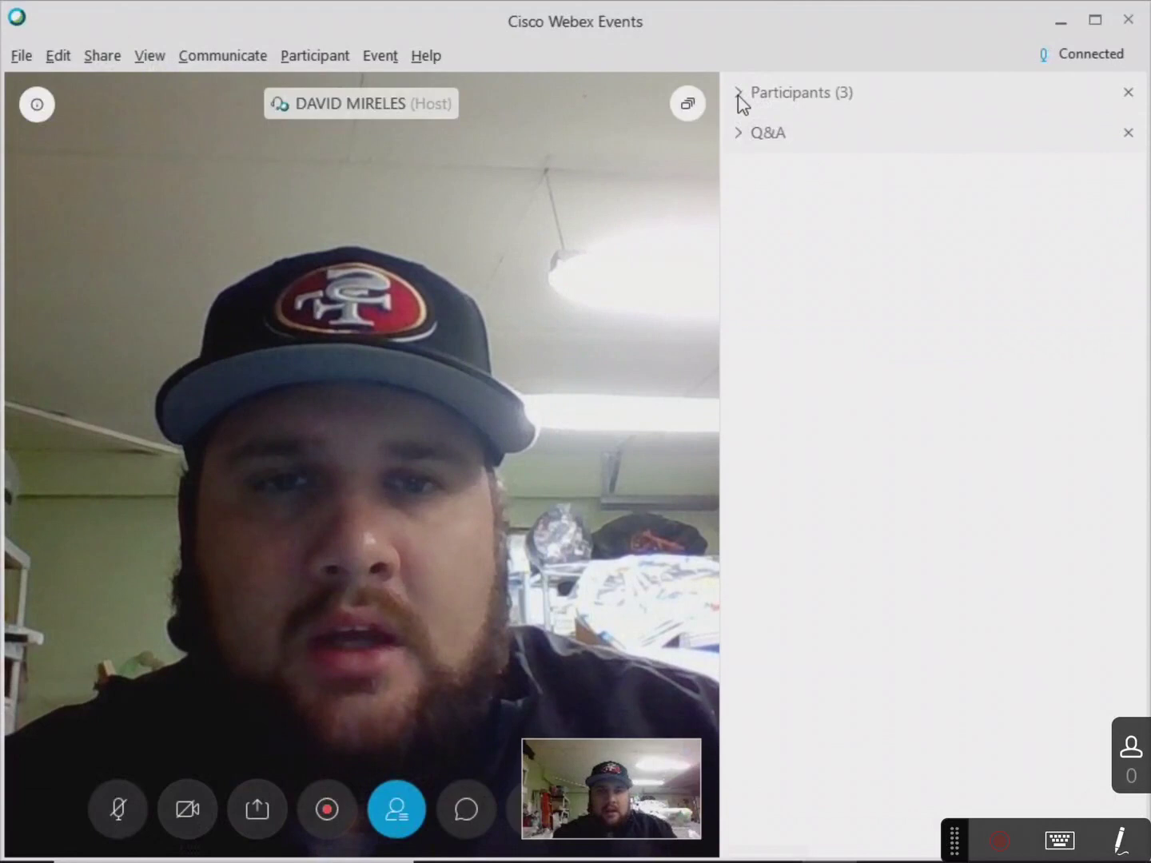
- Answer the attendee's practice question with 'Thank you for your question!' and re-expand Participants
{"action": "left_click", "coordinate": [744, 132]}
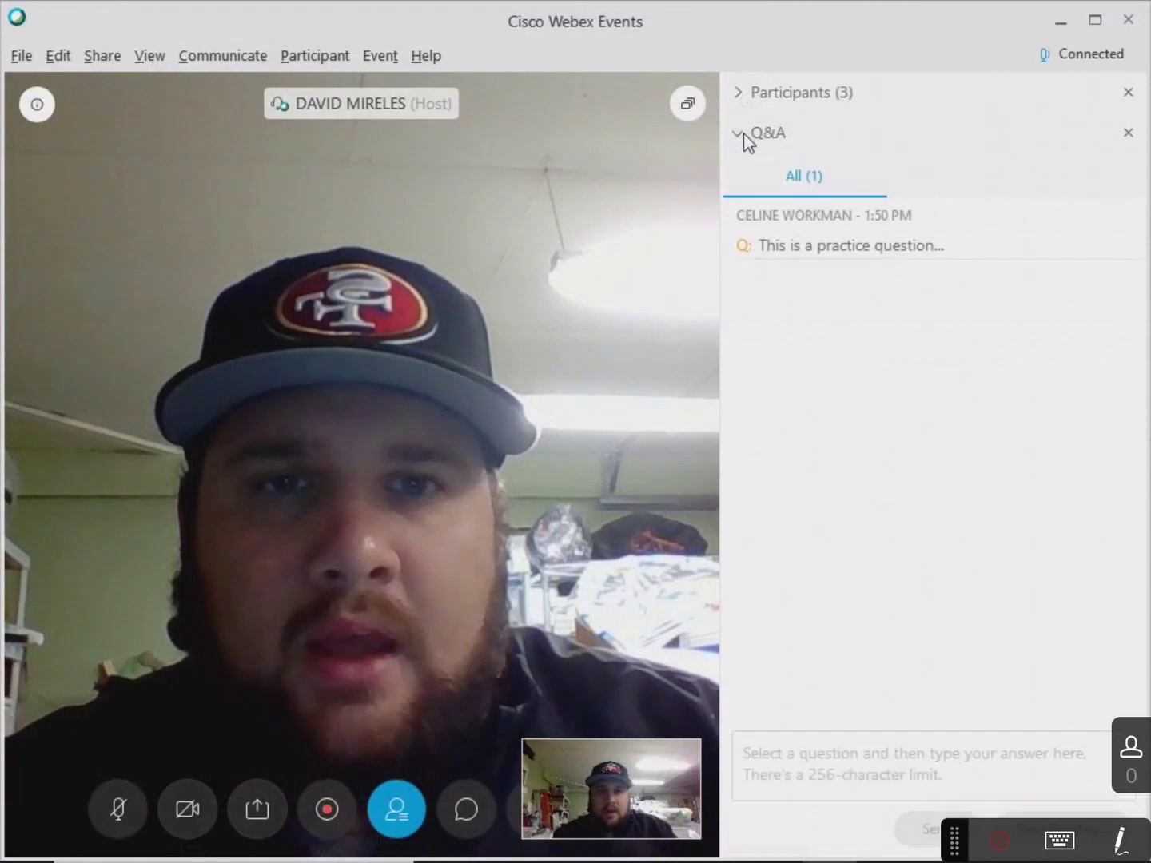
{"action": "left_click", "coordinate": [820, 246]}
{"action": "left_click", "coordinate": [773, 766]}
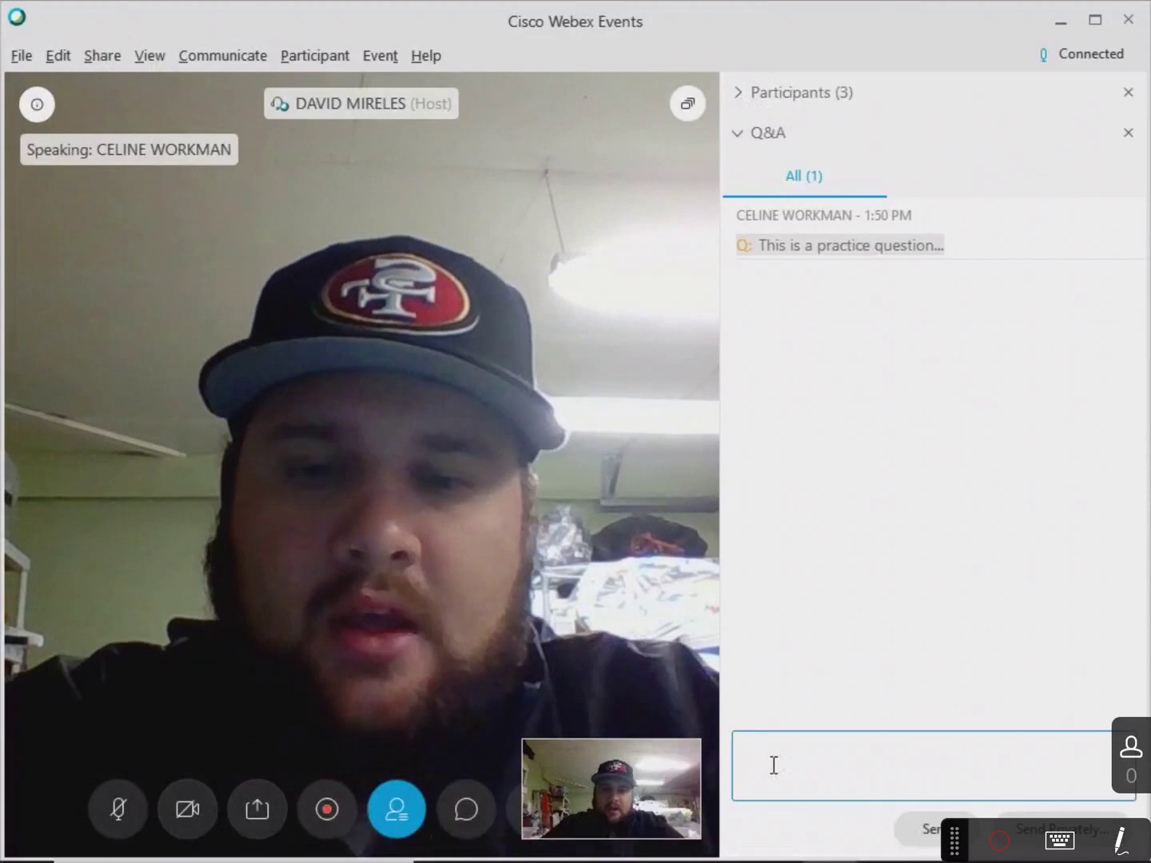
{"action": "type", "text": "Thank you for your question!"}
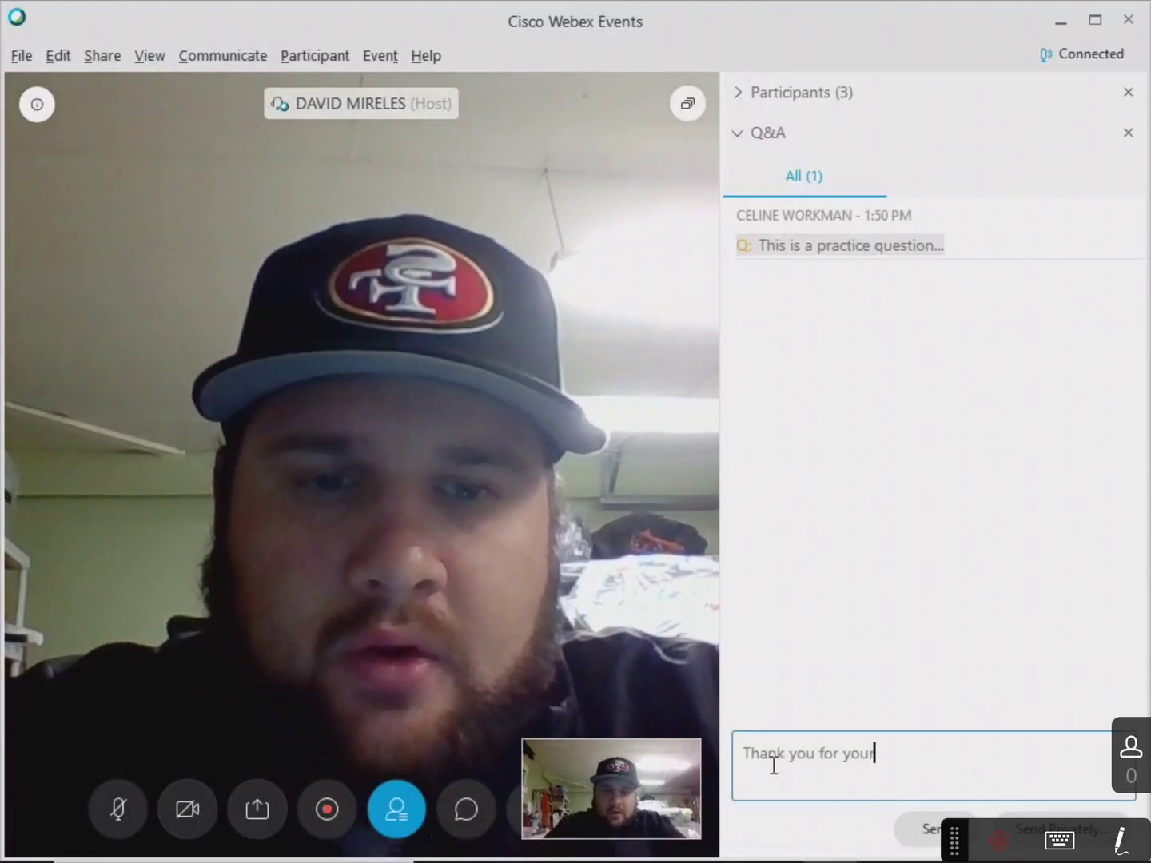
{"action": "left_click", "coordinate": [931, 832]}
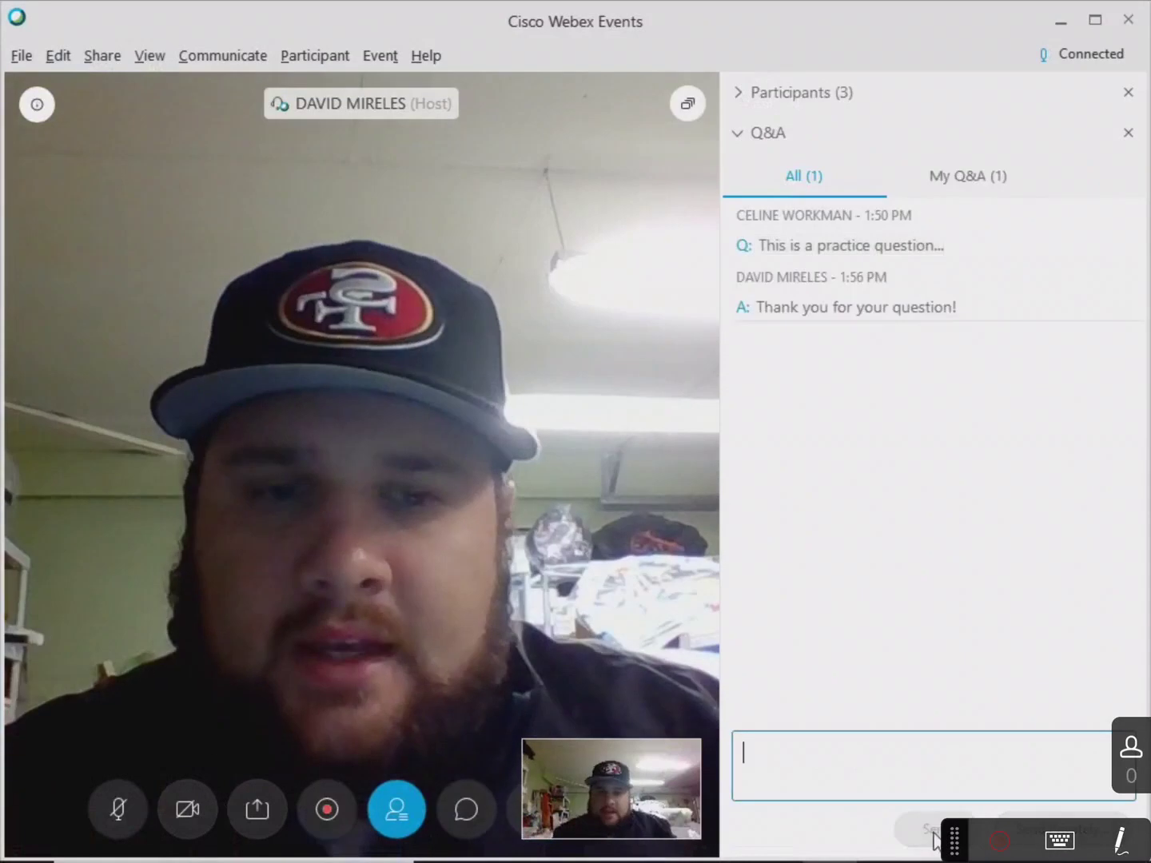
{"action": "left_click", "coordinate": [739, 96]}
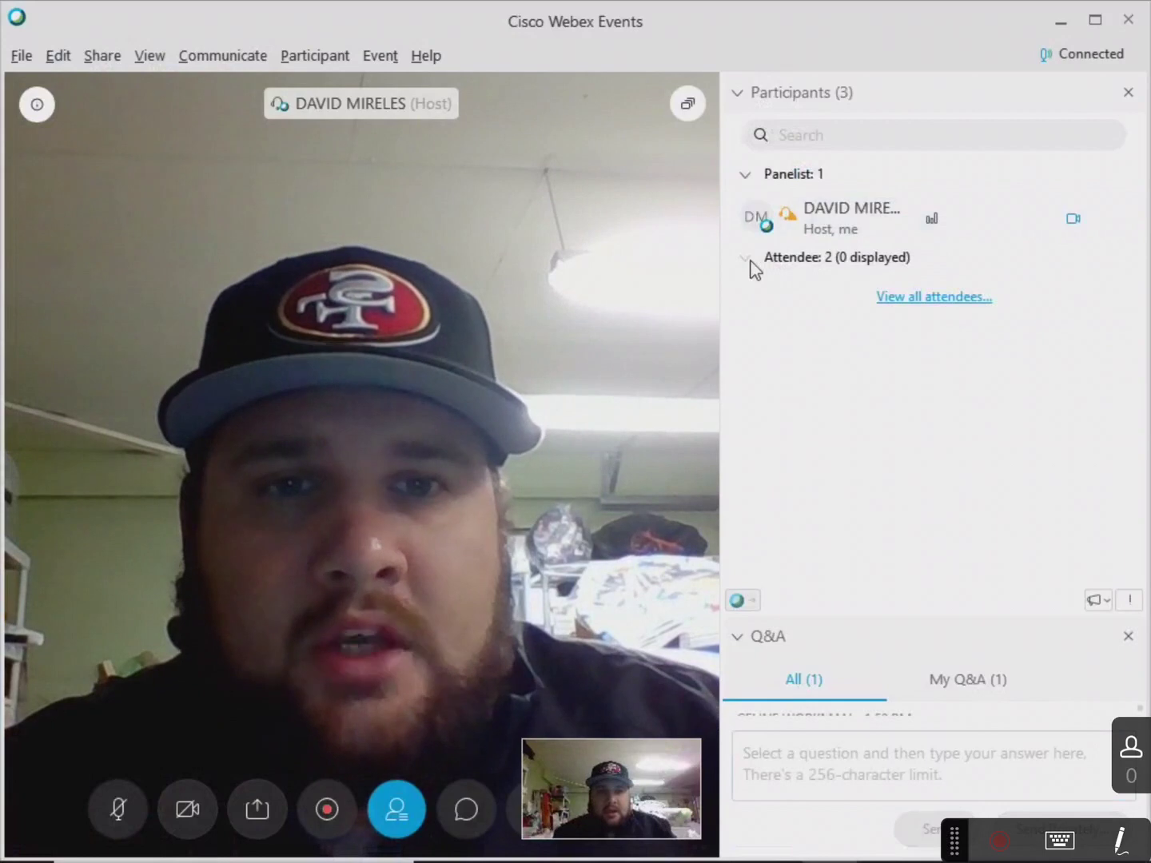
- View the full attendee list, then close the Participants and Q&A panels
{"action": "left_click", "coordinate": [919, 307]}
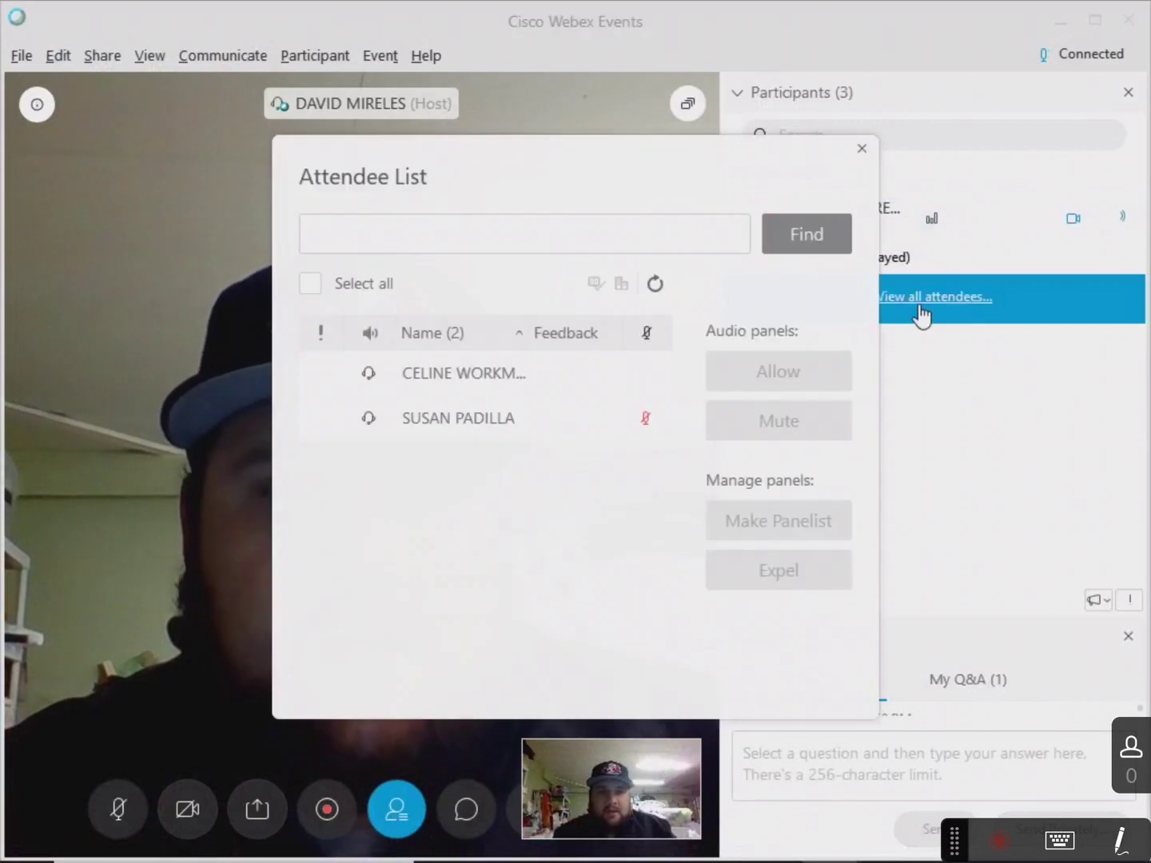
{"action": "left_click", "coordinate": [860, 149]}
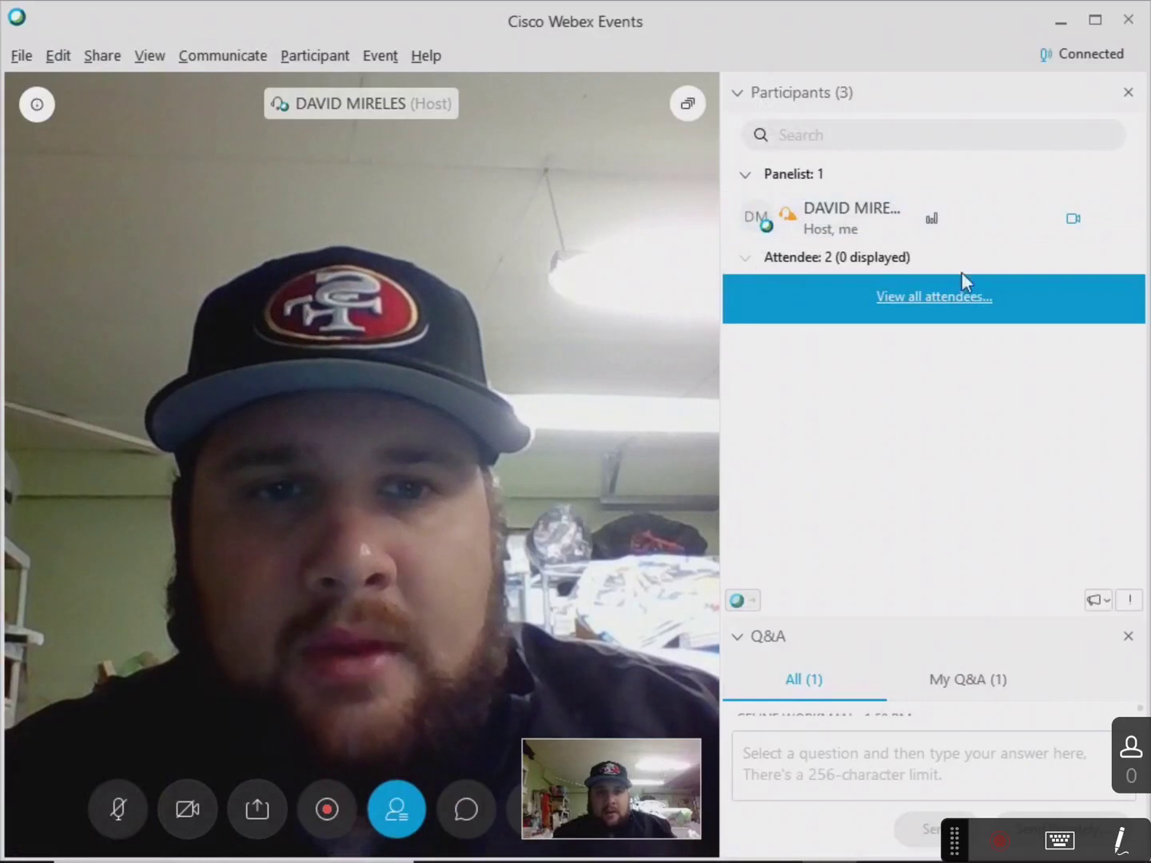
{"action": "left_click", "coordinate": [384, 808]}
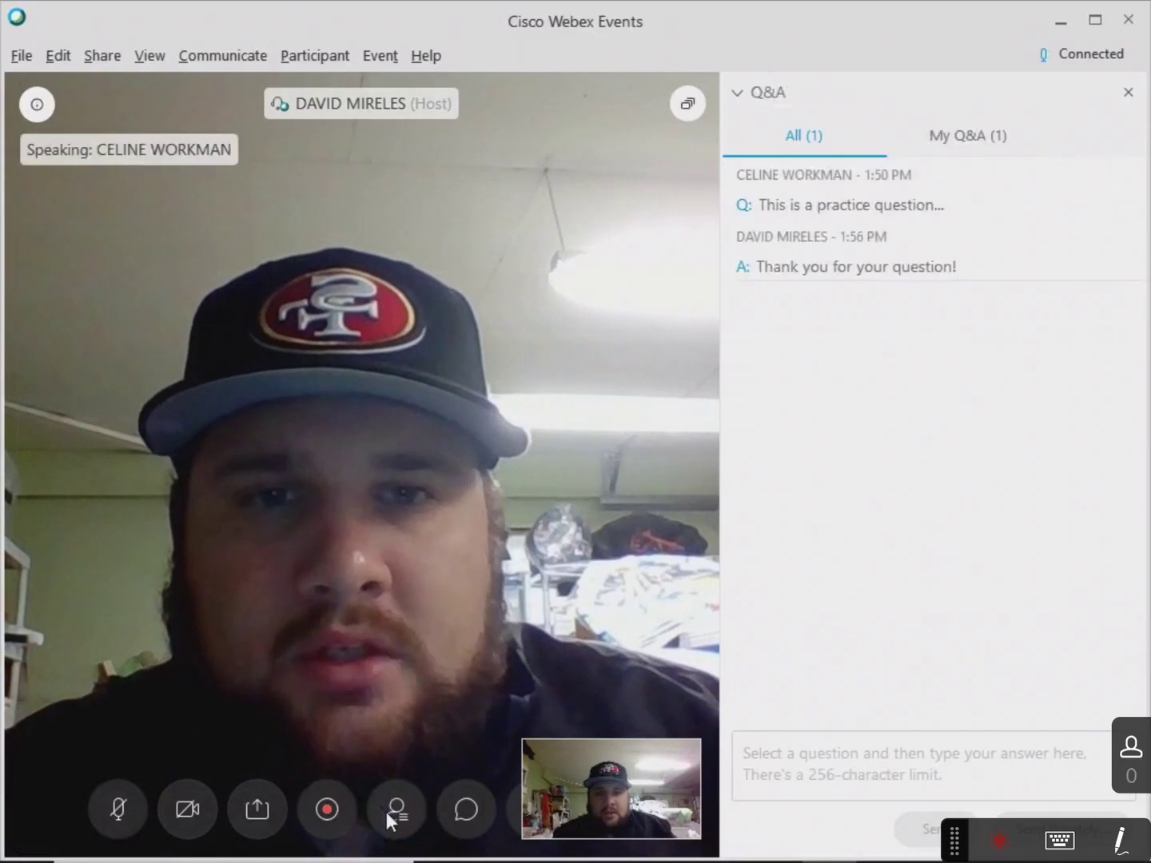
{"action": "left_click", "coordinate": [735, 94]}
{"action": "left_click", "coordinate": [1127, 92]}
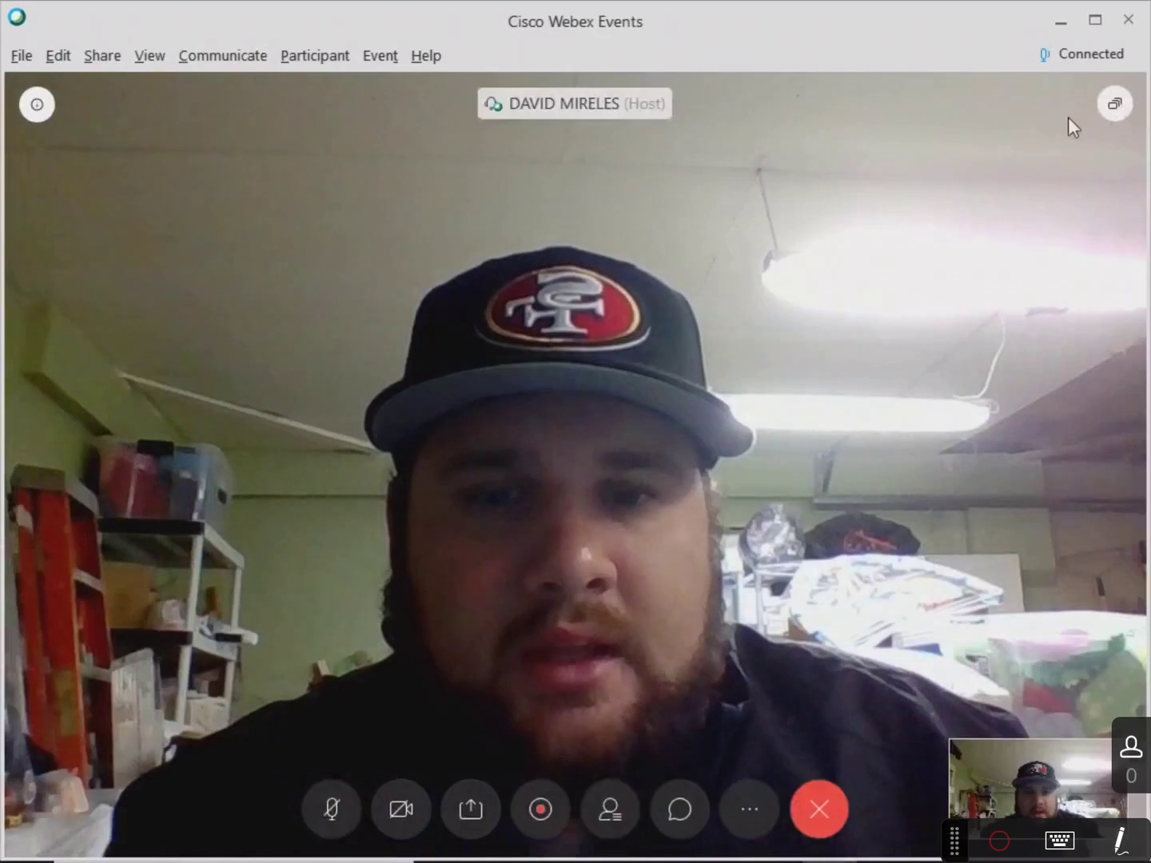
- Reopen the Participants panel and review the full list of two attendees again
{"action": "left_click", "coordinate": [594, 807]}
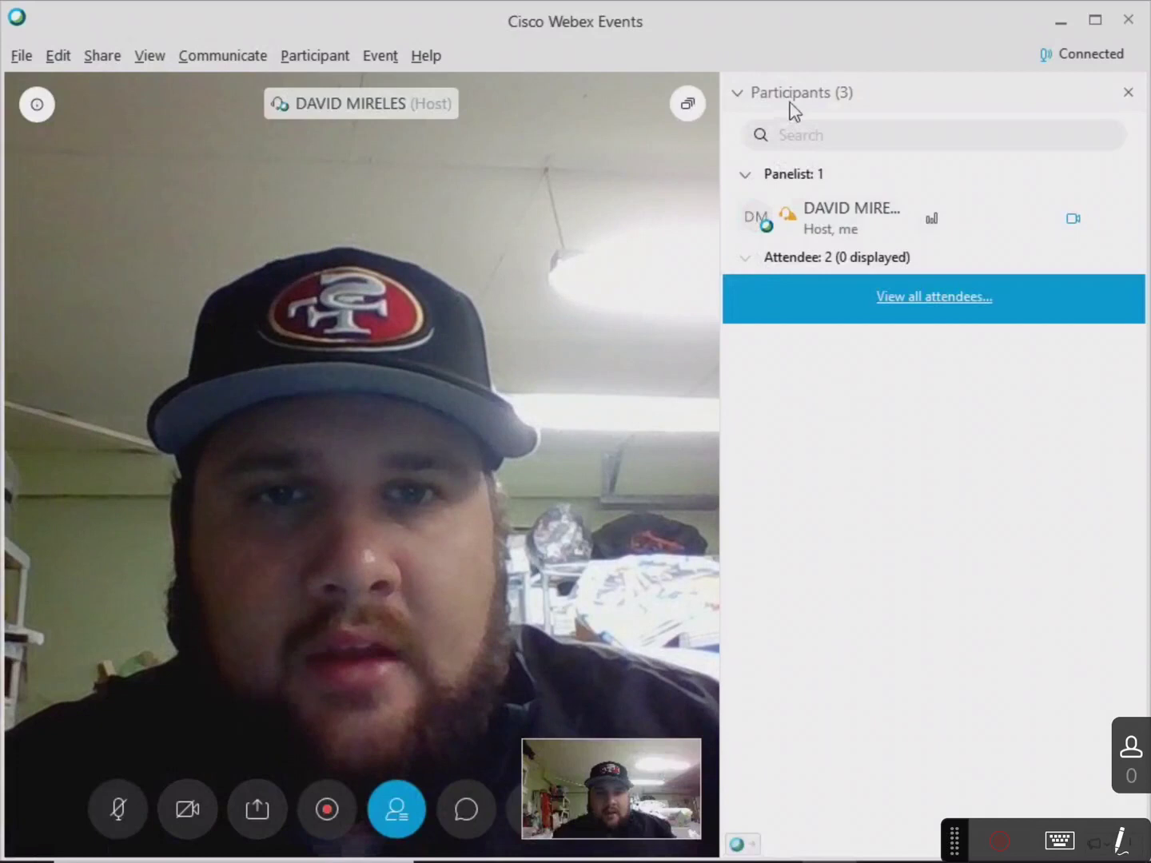
{"action": "left_click", "coordinate": [741, 91]}
{"action": "left_click", "coordinate": [742, 93]}
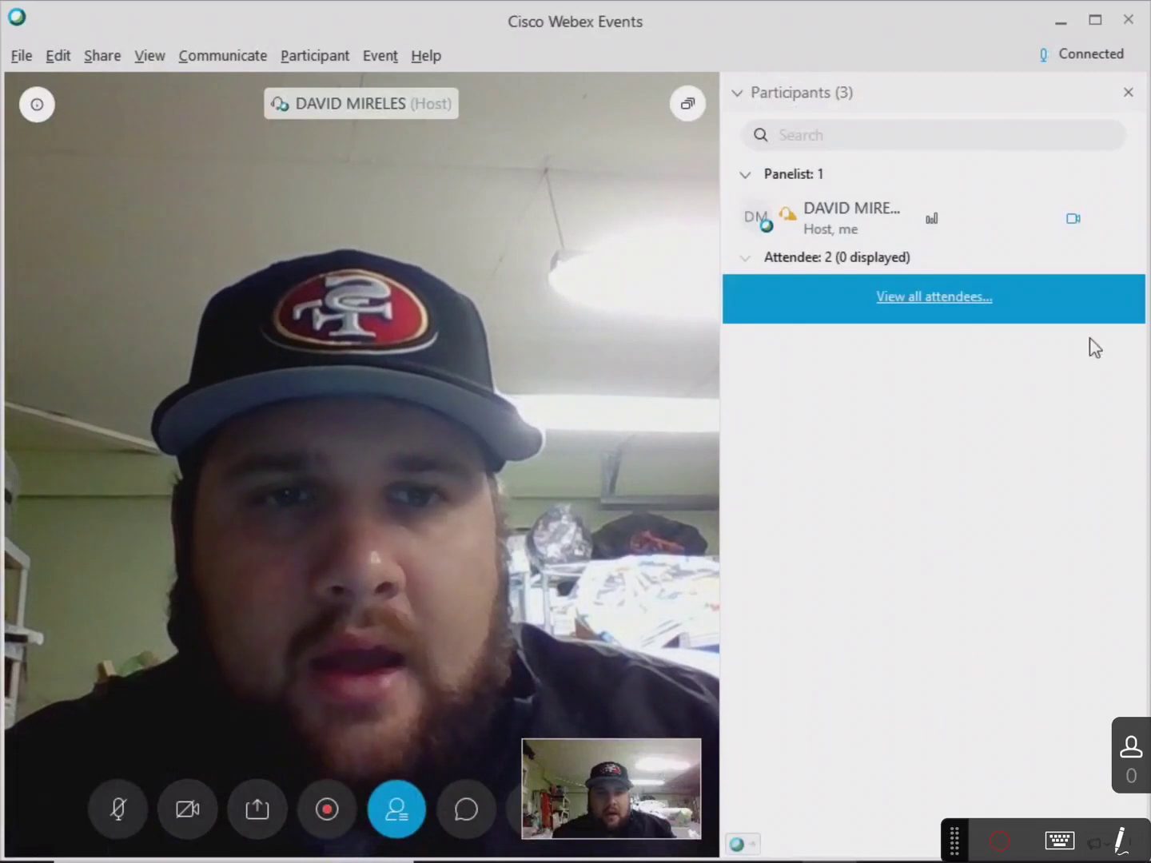
{"action": "left_click", "coordinate": [934, 314]}
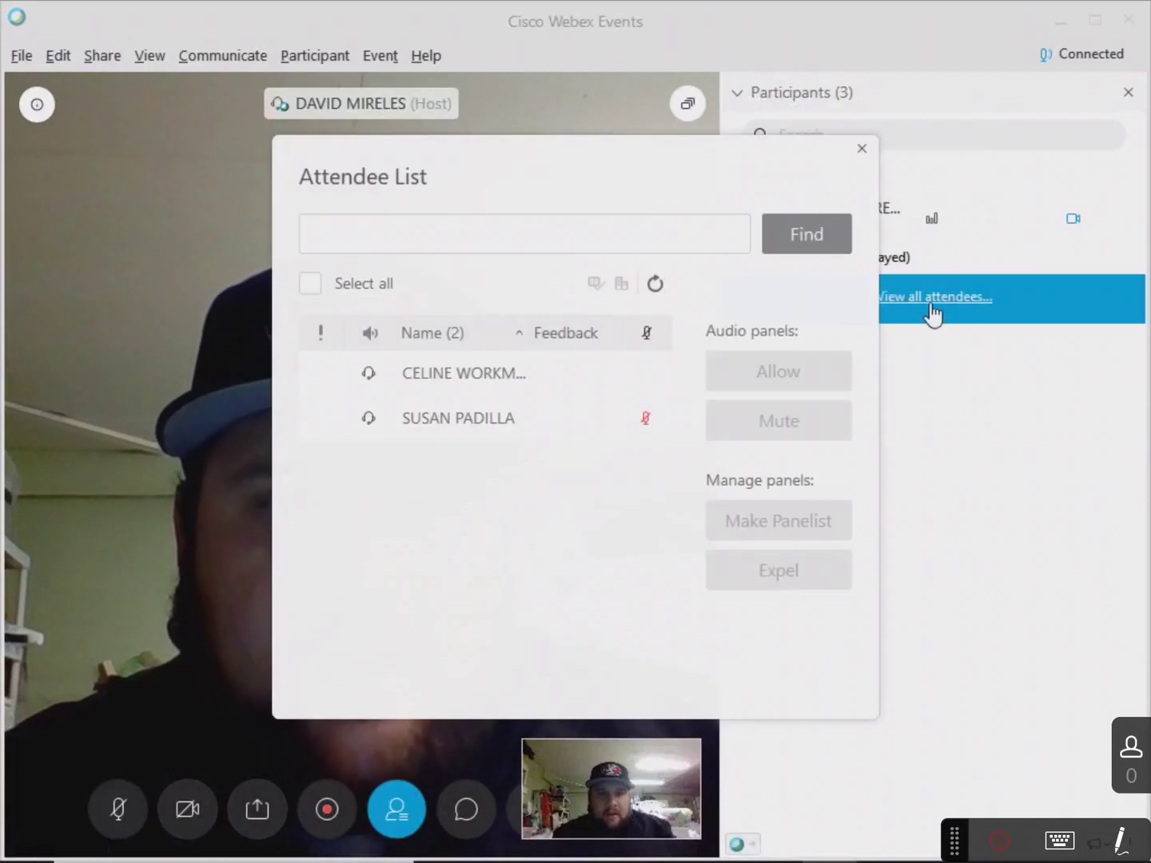
{"action": "left_click", "coordinate": [861, 149]}
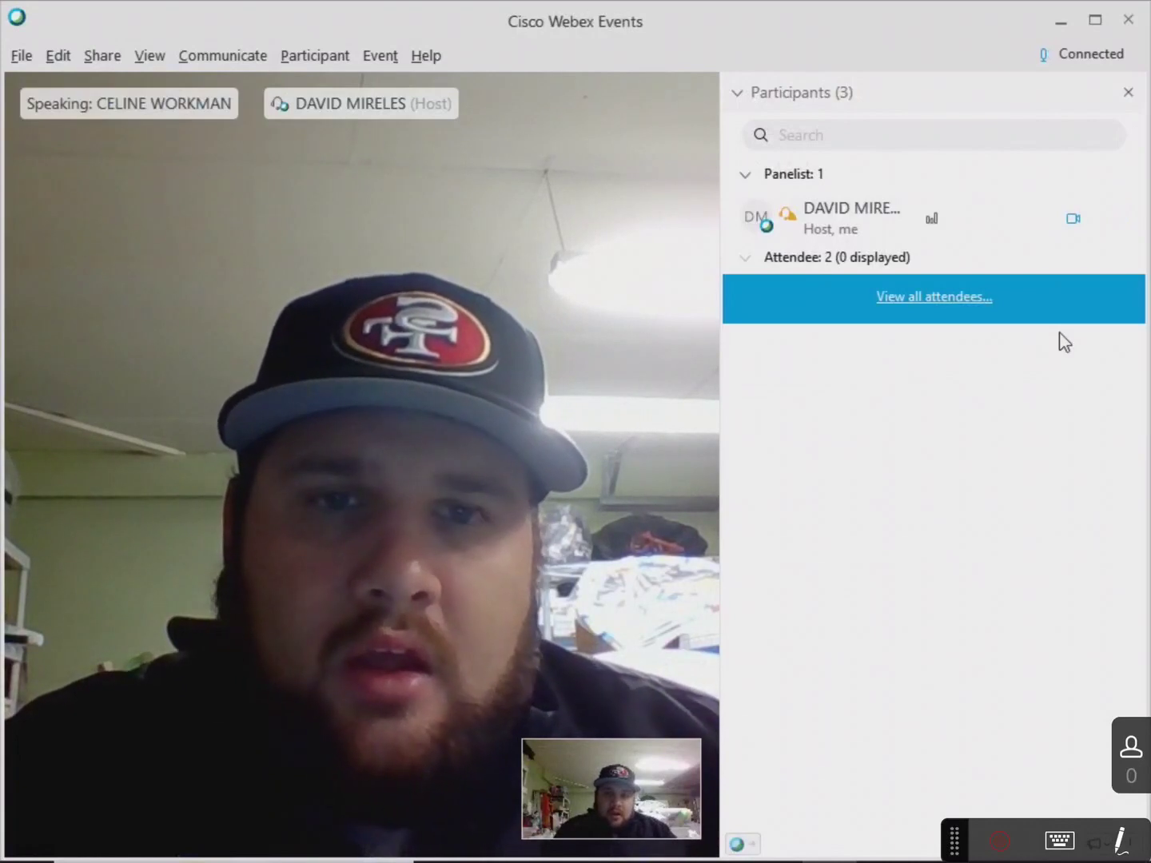
{"action": "mouse_move", "coordinate": [1053, 342]}
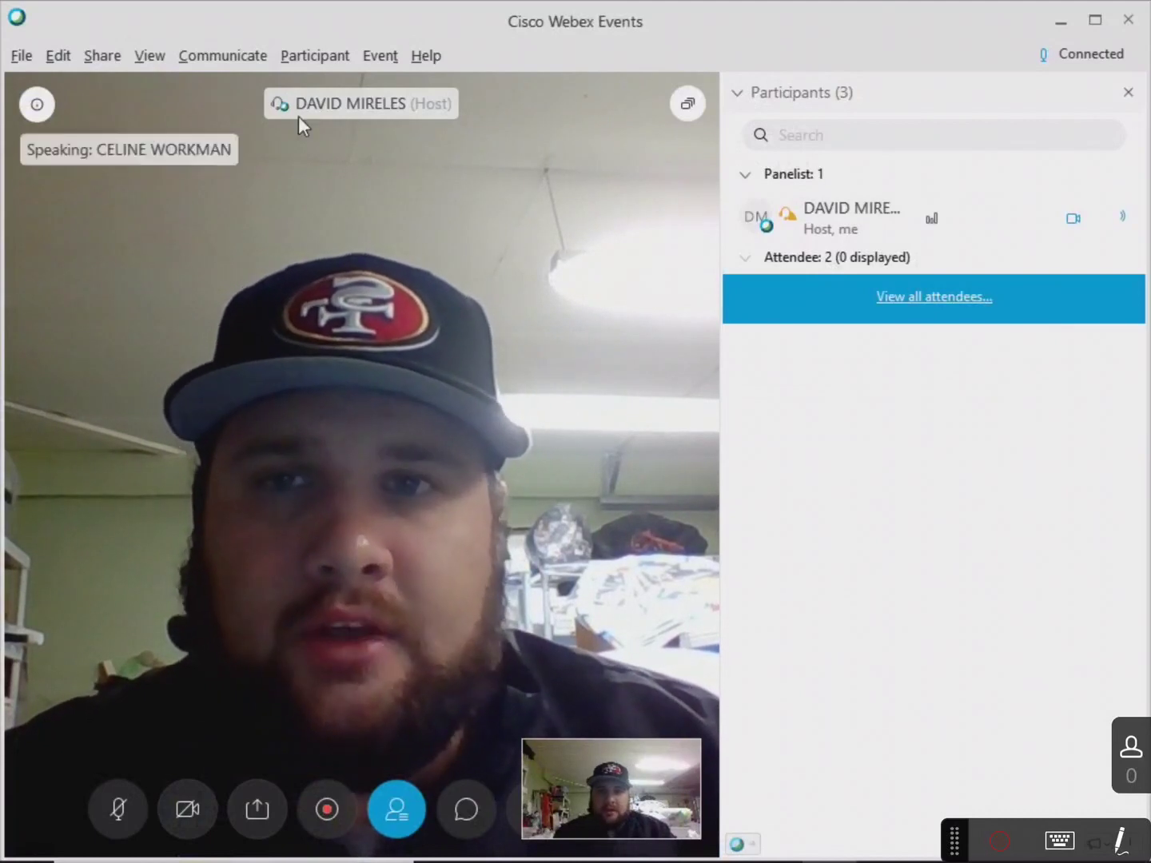
- Browse Event > Recorder Settings, then the Participant, Communicate and View menus
{"action": "left_click", "coordinate": [379, 59]}
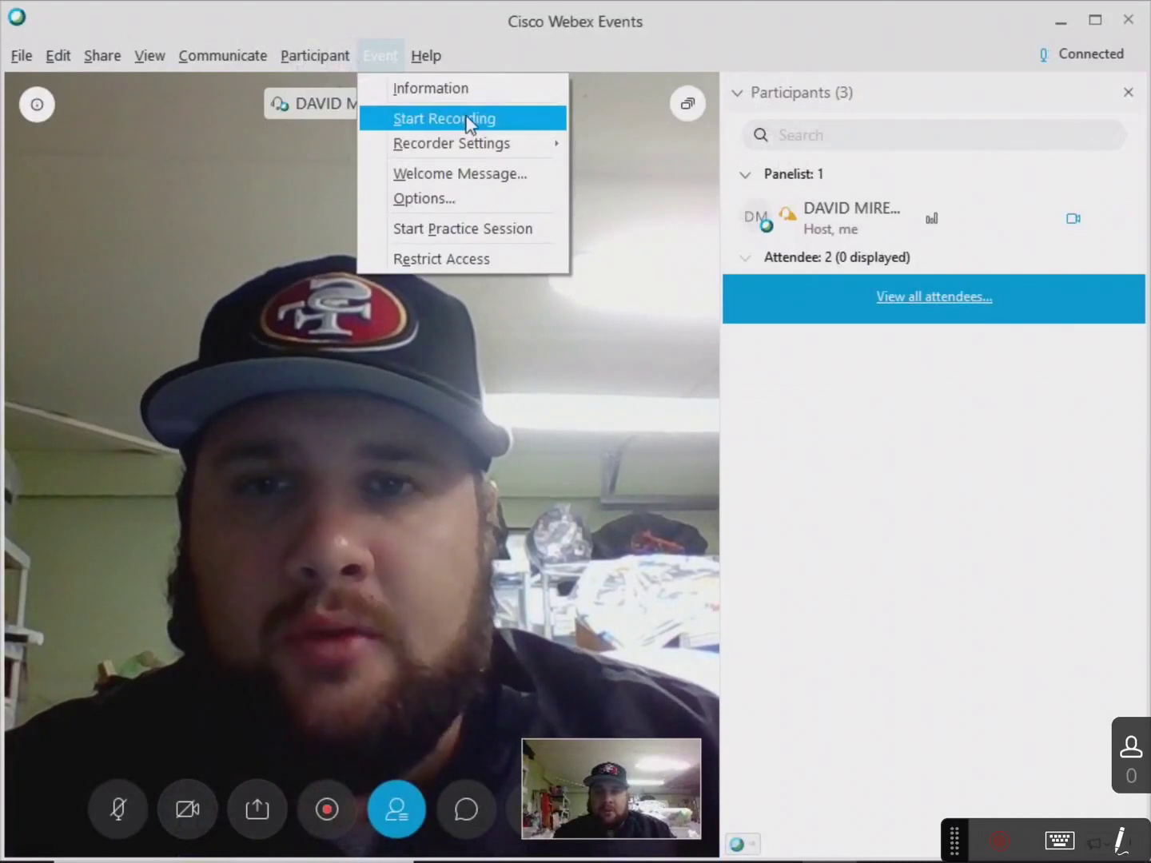
{"action": "mouse_move", "coordinate": [457, 152]}
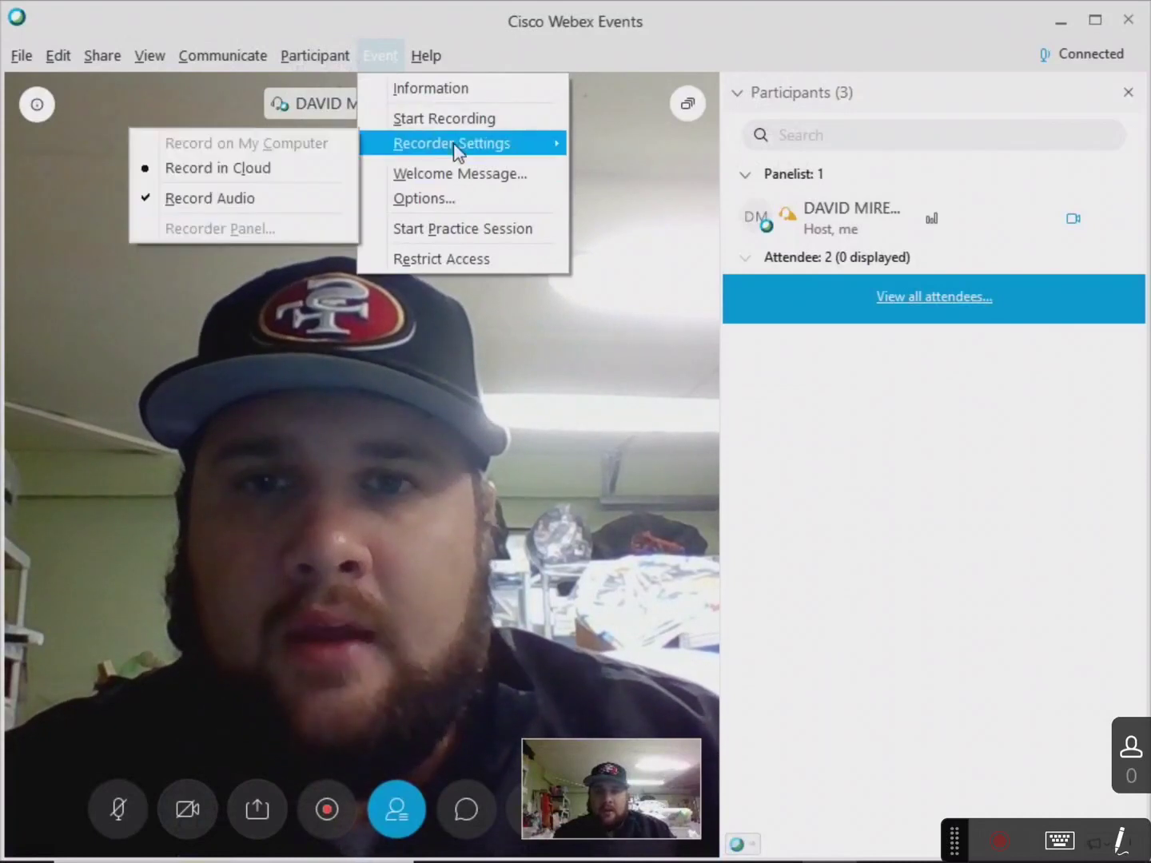
{"action": "mouse_move", "coordinate": [336, 54]}
{"action": "mouse_move", "coordinate": [381, 56]}
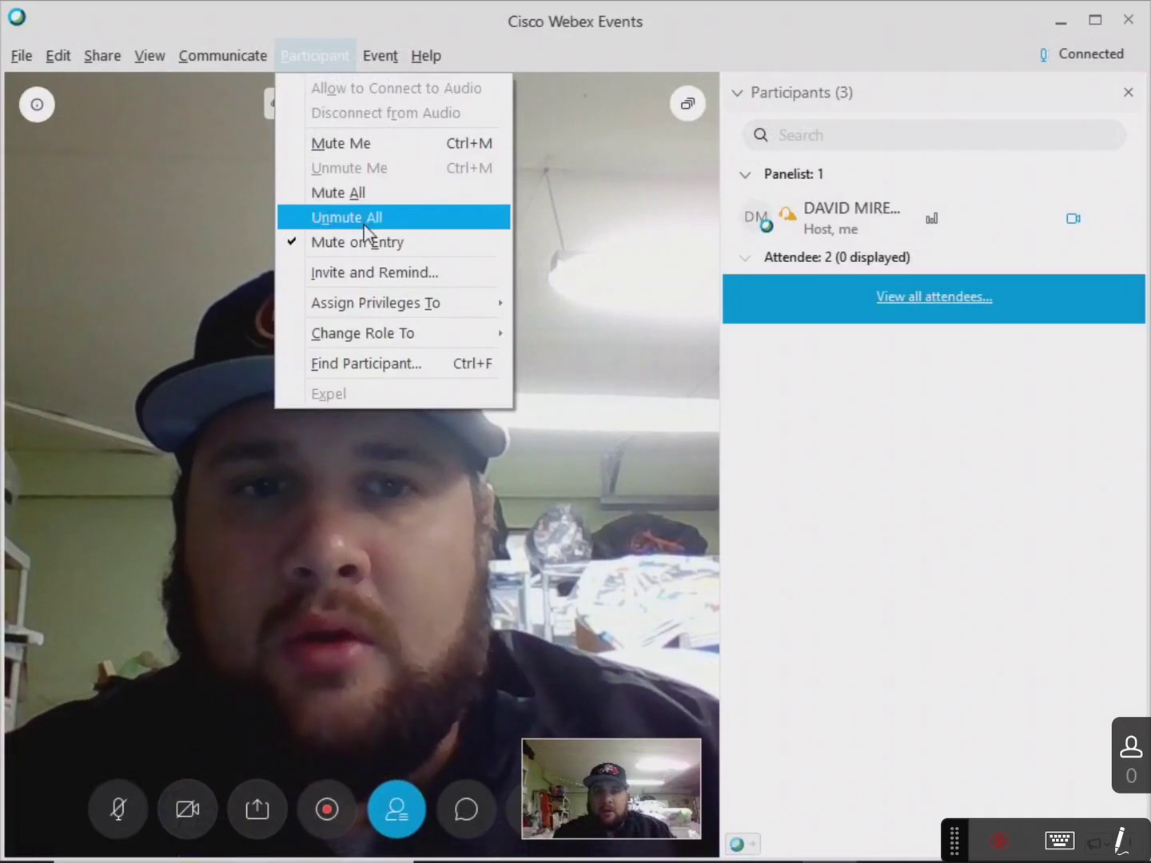
{"action": "mouse_move", "coordinate": [239, 51]}
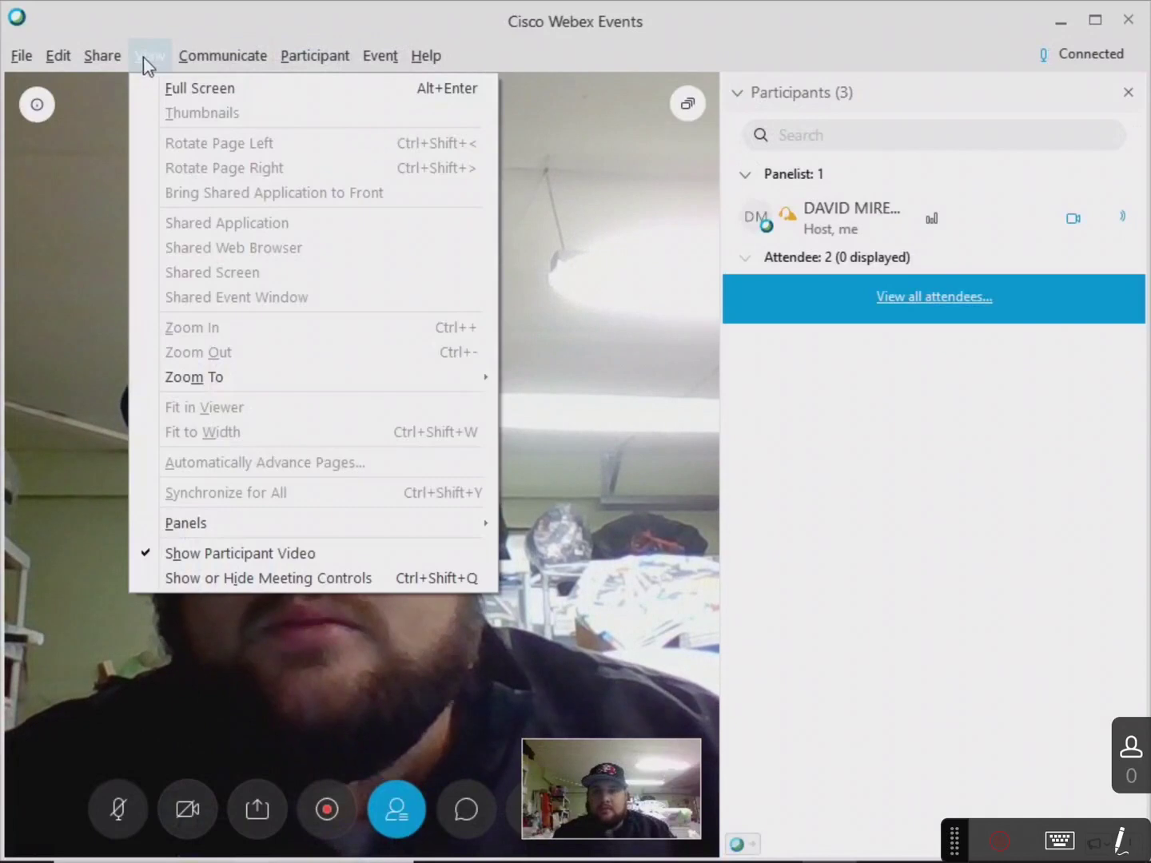
- Share a new blank whiteboard, Whiteboard 3, from the Share menu
{"action": "left_click", "coordinate": [148, 62]}
{"action": "left_click", "coordinate": [106, 58]}
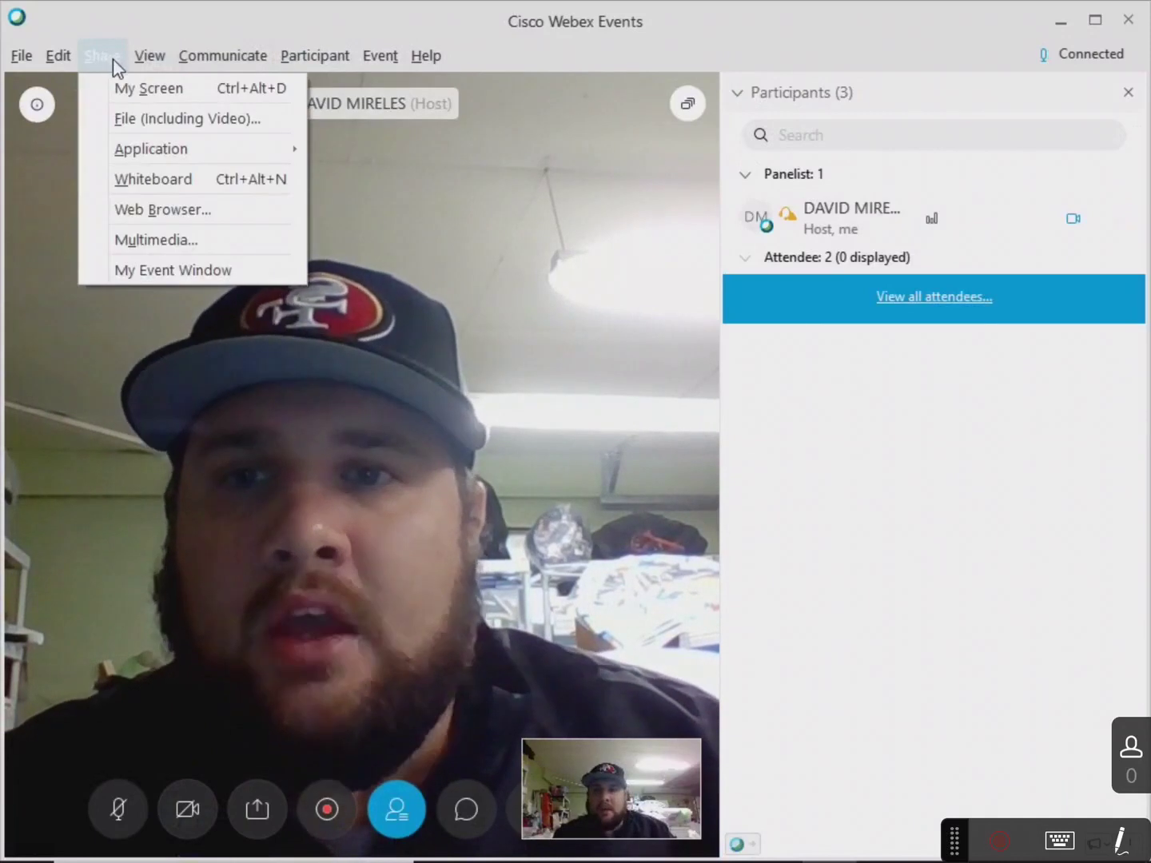
{"action": "left_click", "coordinate": [116, 68]}
{"action": "left_click", "coordinate": [117, 68]}
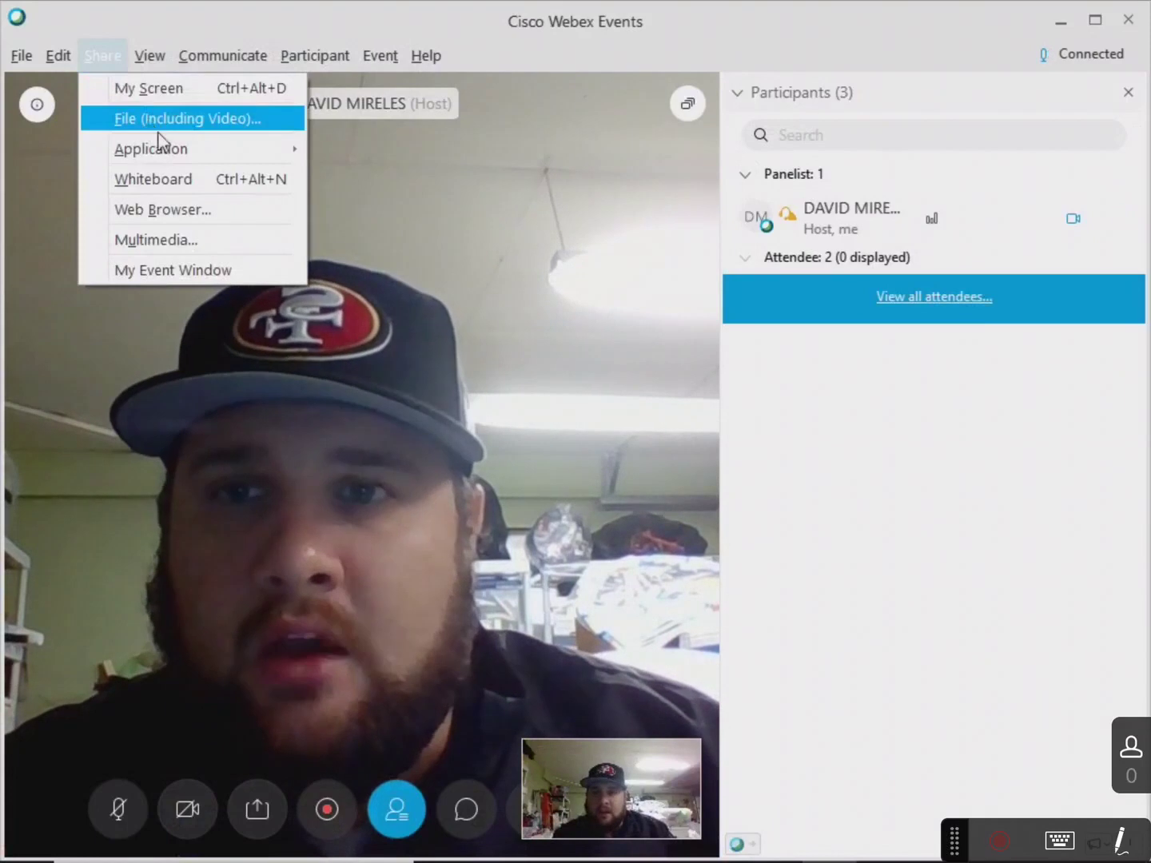
{"action": "mouse_move", "coordinate": [167, 141]}
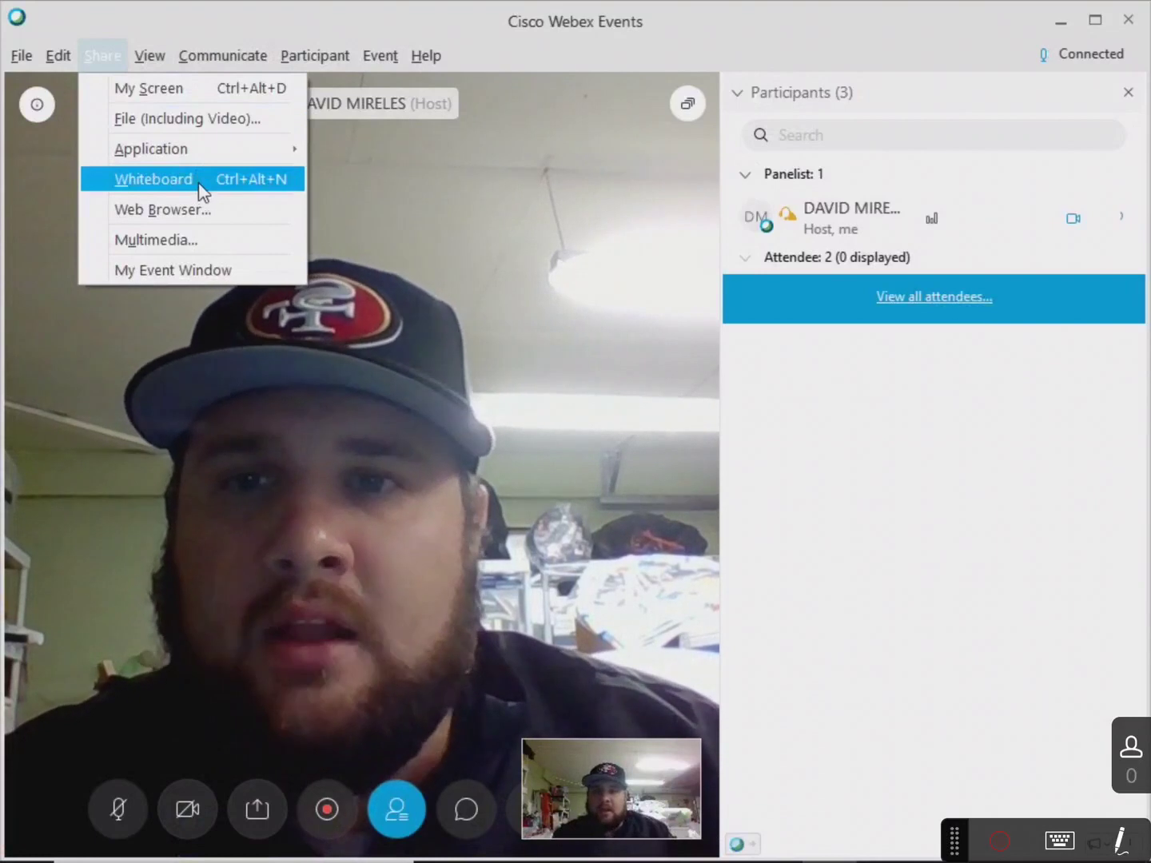
{"action": "left_click", "coordinate": [202, 189]}
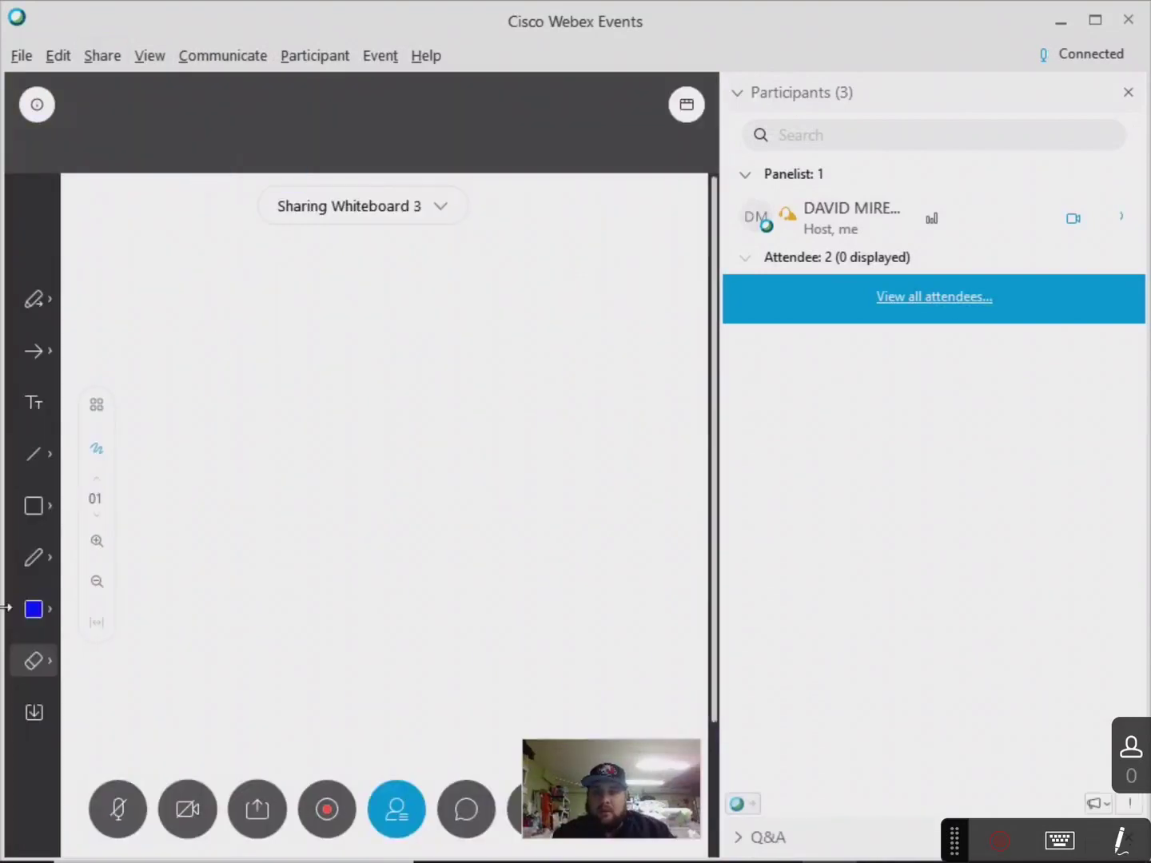
- Select the pencil with purple ink on Whiteboard 3
{"action": "left_click", "coordinate": [38, 560]}
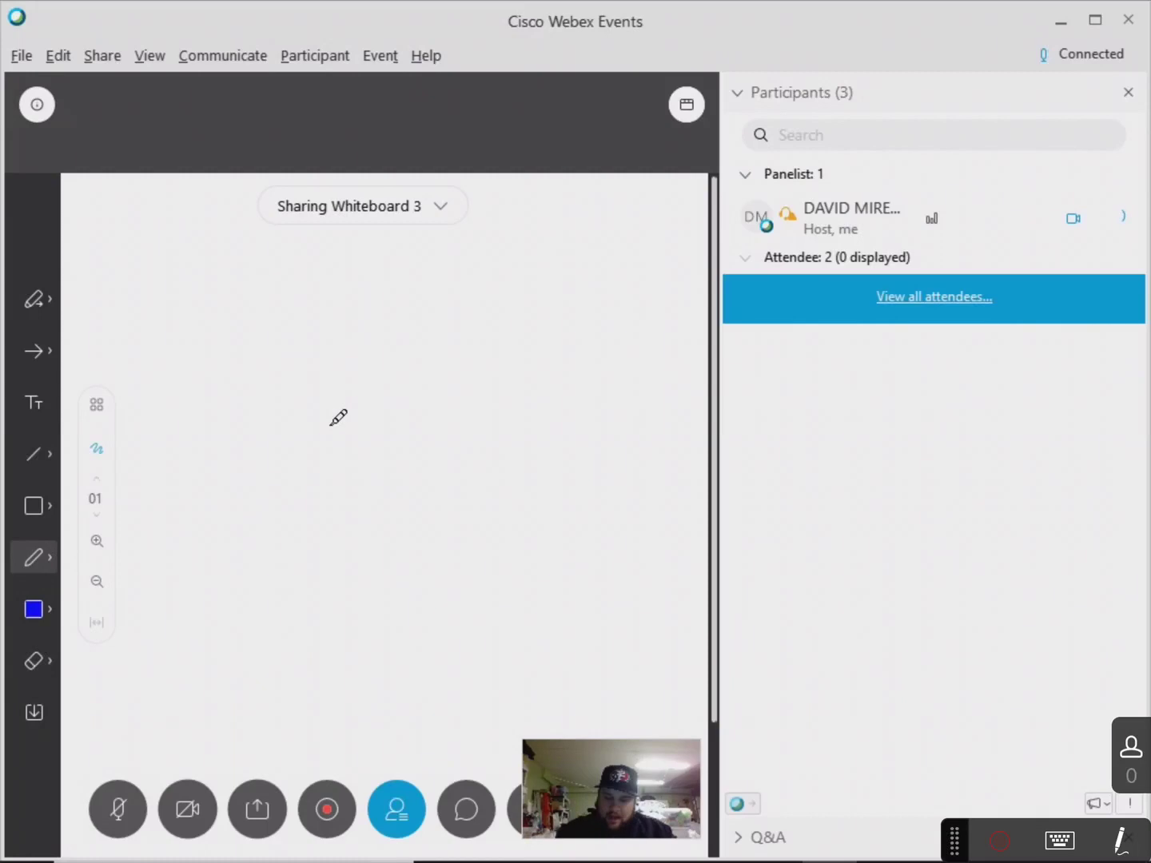
{"action": "left_click", "coordinate": [36, 610]}
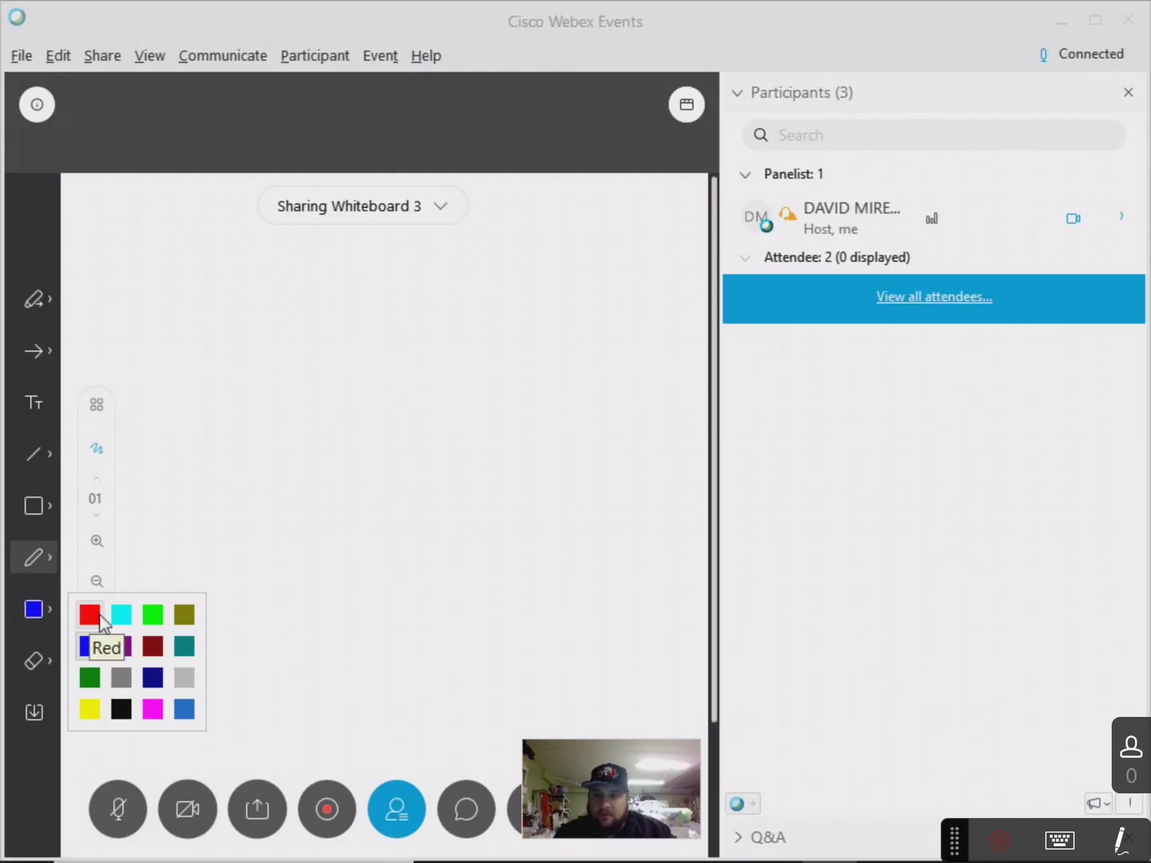
{"action": "left_click", "coordinate": [125, 647]}
- Write 1+1=2 on the whiteboard, then erase the drawing
{"action": "left_click_drag", "start_coordinate": [249, 340], "coordinate": [242, 486]}
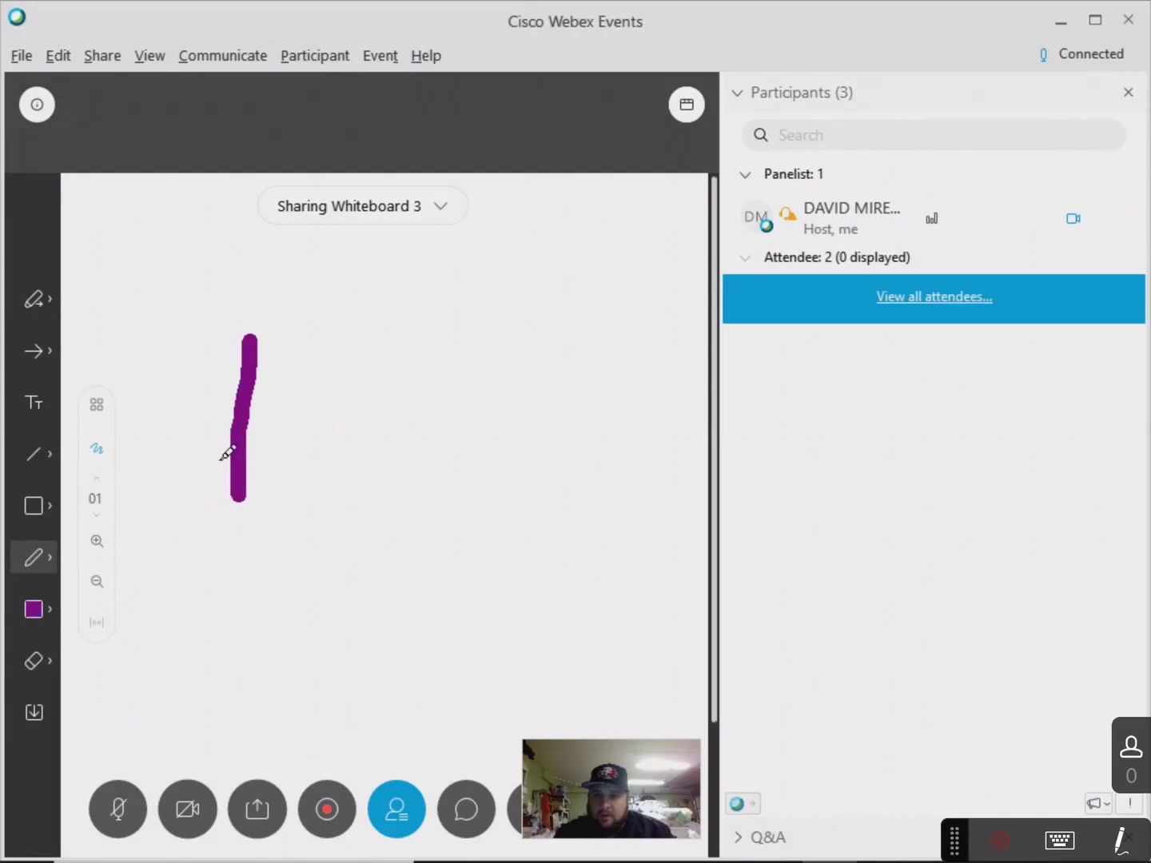
{"action": "mouse_move", "coordinate": [311, 402]}
{"action": "left_mouse_down"}
{"action": "mouse_move", "coordinate": [291, 463]}
{"action": "mouse_move", "coordinate": [332, 446]}
{"action": "left_mouse_up"}
{"action": "left_click_drag", "start_coordinate": [389, 353], "coordinate": [380, 497]}
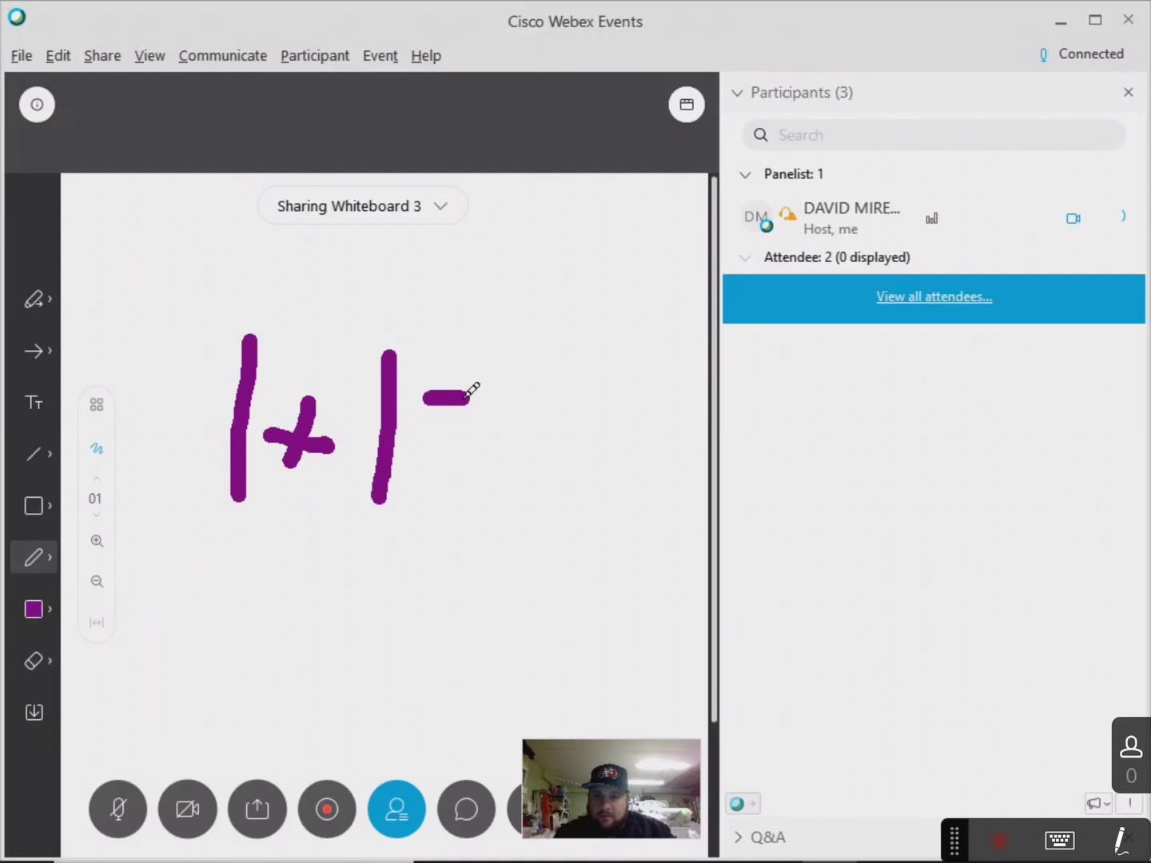
{"action": "left_click_drag", "start_coordinate": [467, 428], "coordinate": [473, 433]}
{"action": "mouse_move", "coordinate": [469, 363]}
{"action": "left_mouse_down"}
{"action": "mouse_move", "coordinate": [607, 363]}
{"action": "mouse_move", "coordinate": [672, 501]}
{"action": "left_mouse_up"}
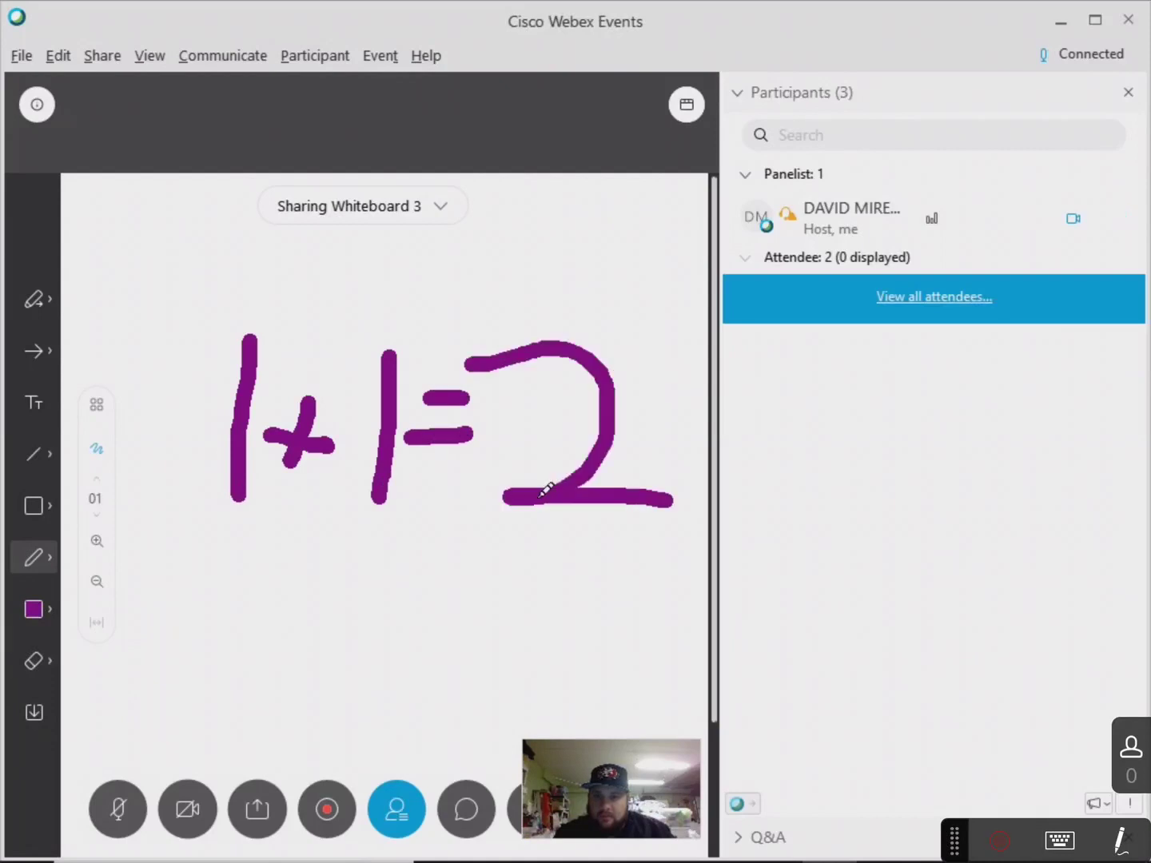
{"action": "left_click", "coordinate": [39, 660]}
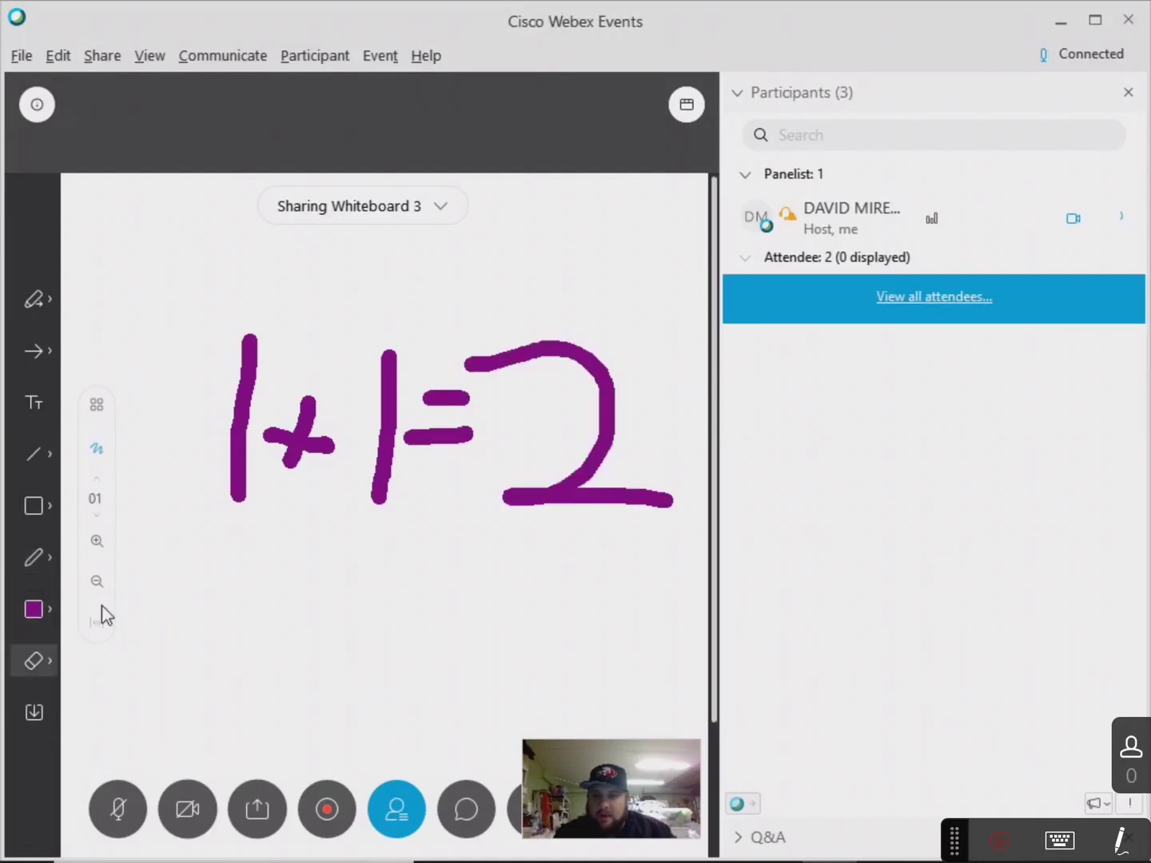
{"action": "mouse_move", "coordinate": [238, 459]}
{"action": "left_mouse_down"}
{"action": "mouse_move", "coordinate": [299, 435]}
{"action": "mouse_move", "coordinate": [446, 419]}
{"action": "mouse_move", "coordinate": [577, 348]}
{"action": "mouse_move", "coordinate": [301, 422]}
{"action": "left_mouse_up"}
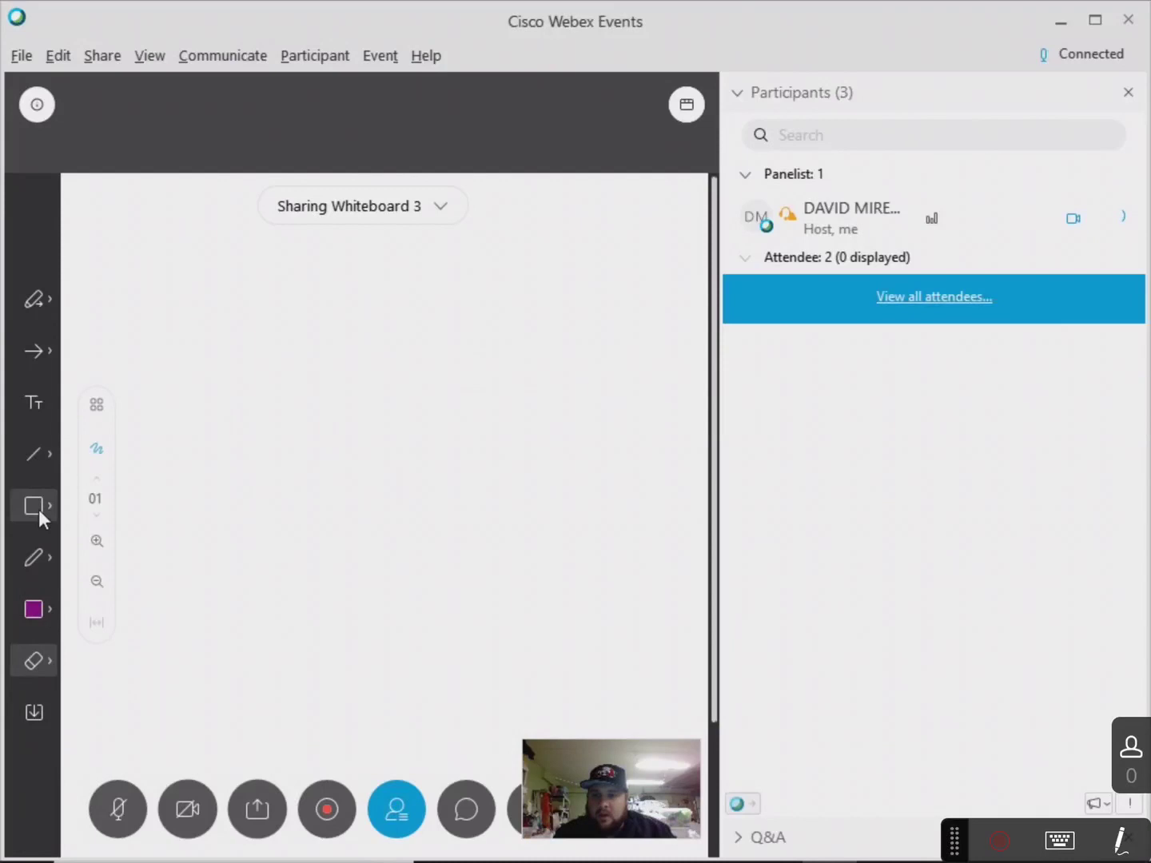
- Browse the line and shape options, then place a name-labelled pointer arrow mid-board
{"action": "left_click", "coordinate": [47, 457]}
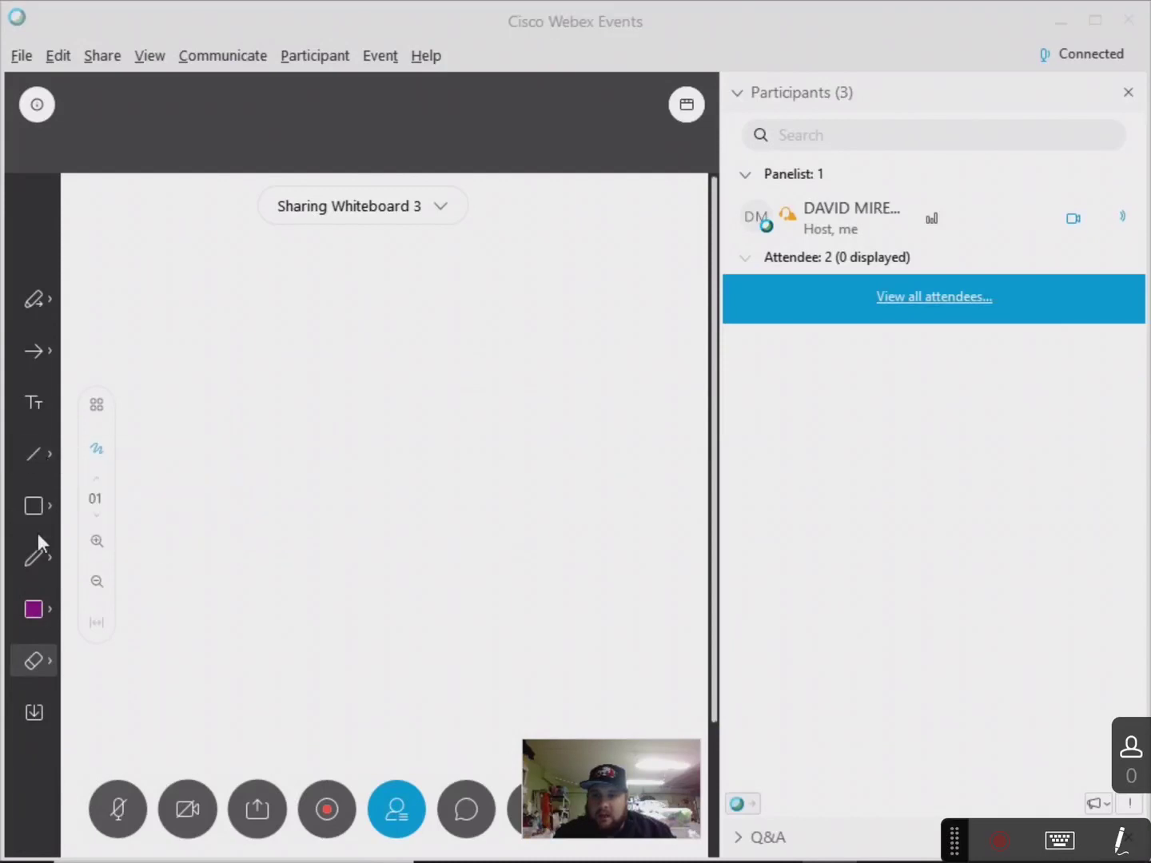
{"action": "left_click", "coordinate": [45, 509]}
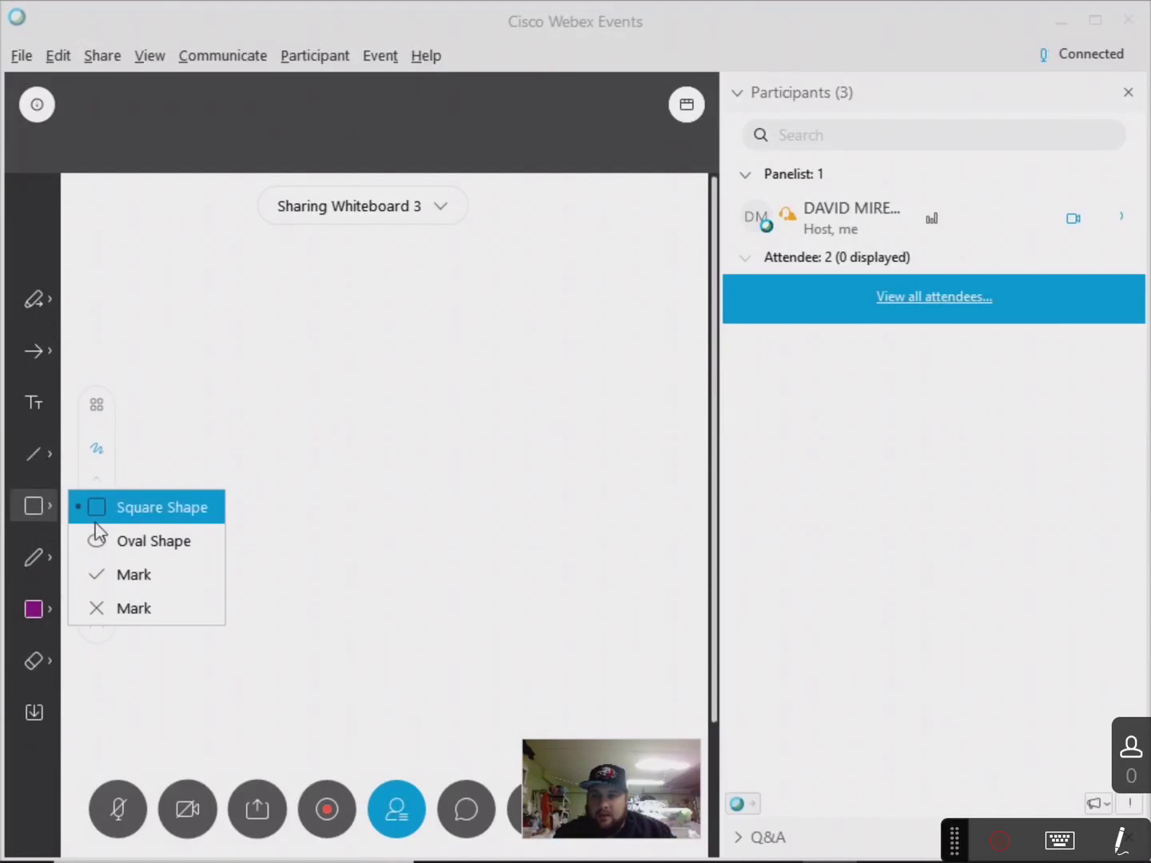
{"action": "left_click", "coordinate": [37, 399]}
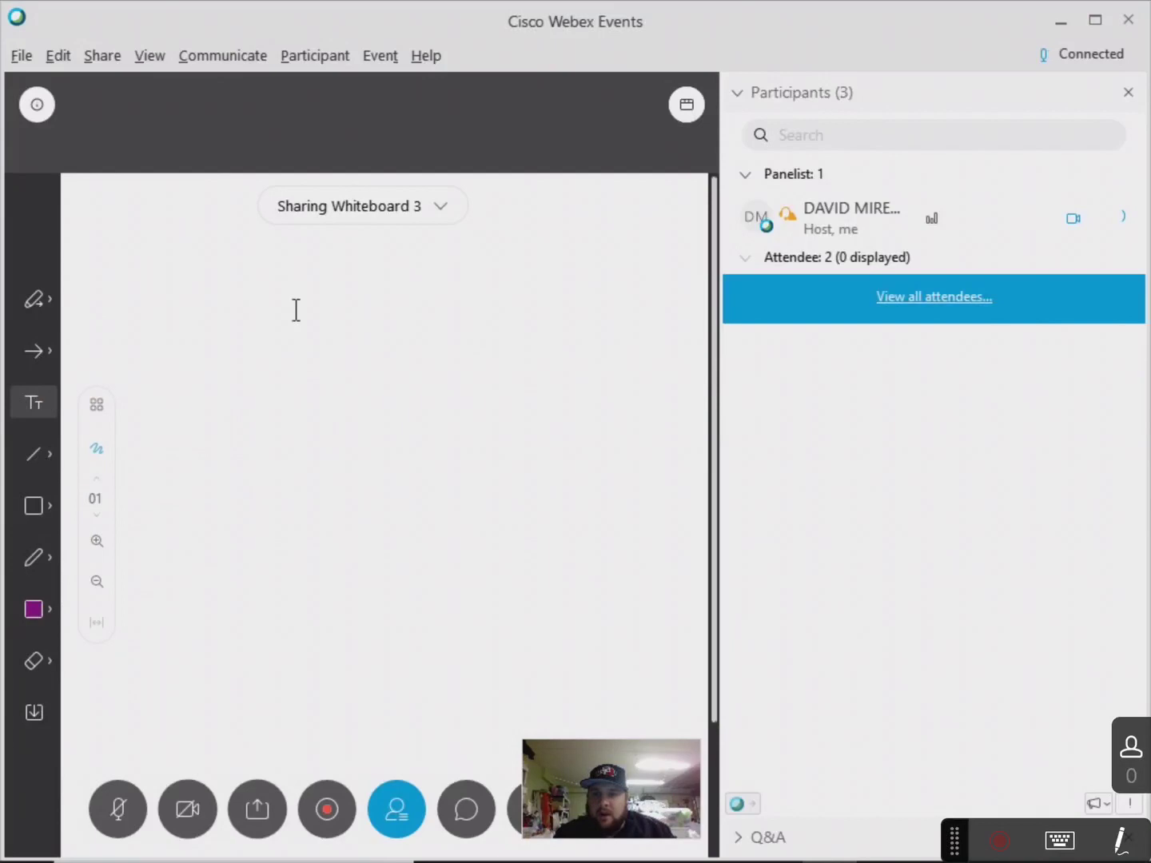
{"action": "left_click", "coordinate": [35, 361]}
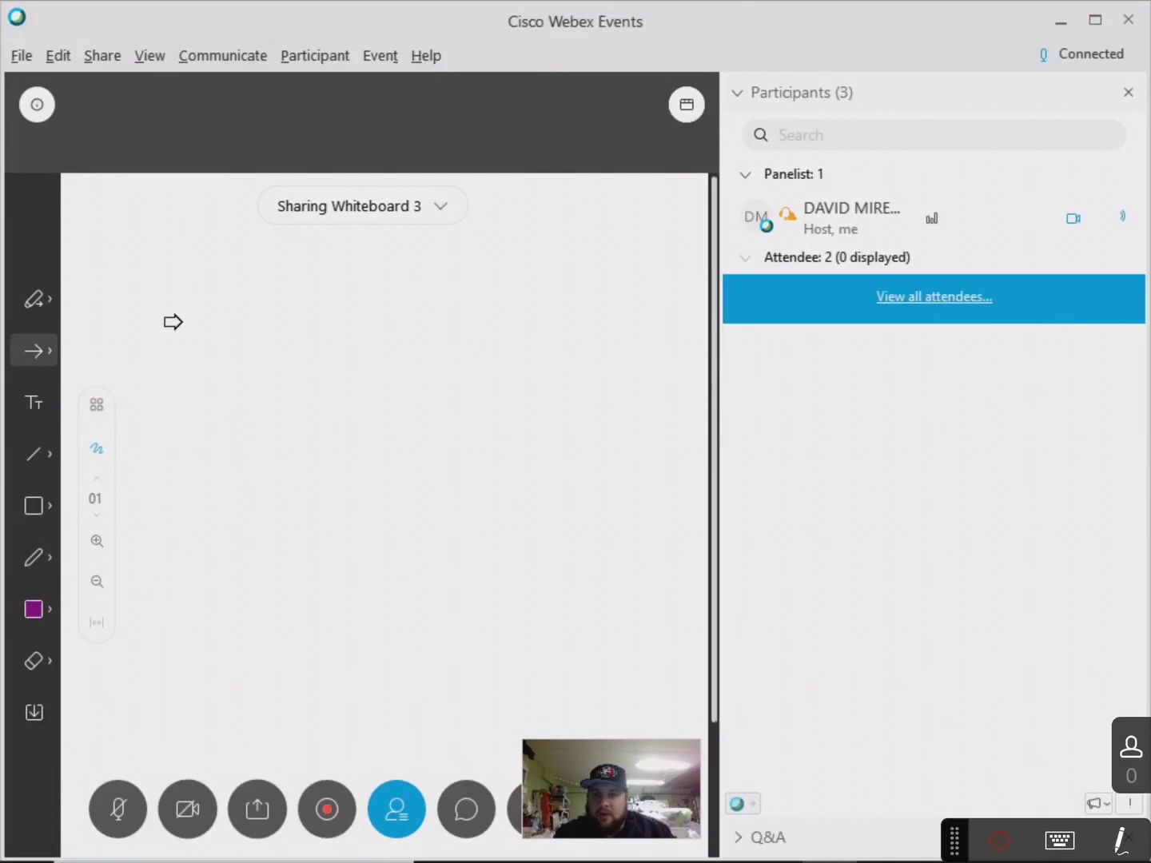
{"action": "left_click", "coordinate": [444, 401]}
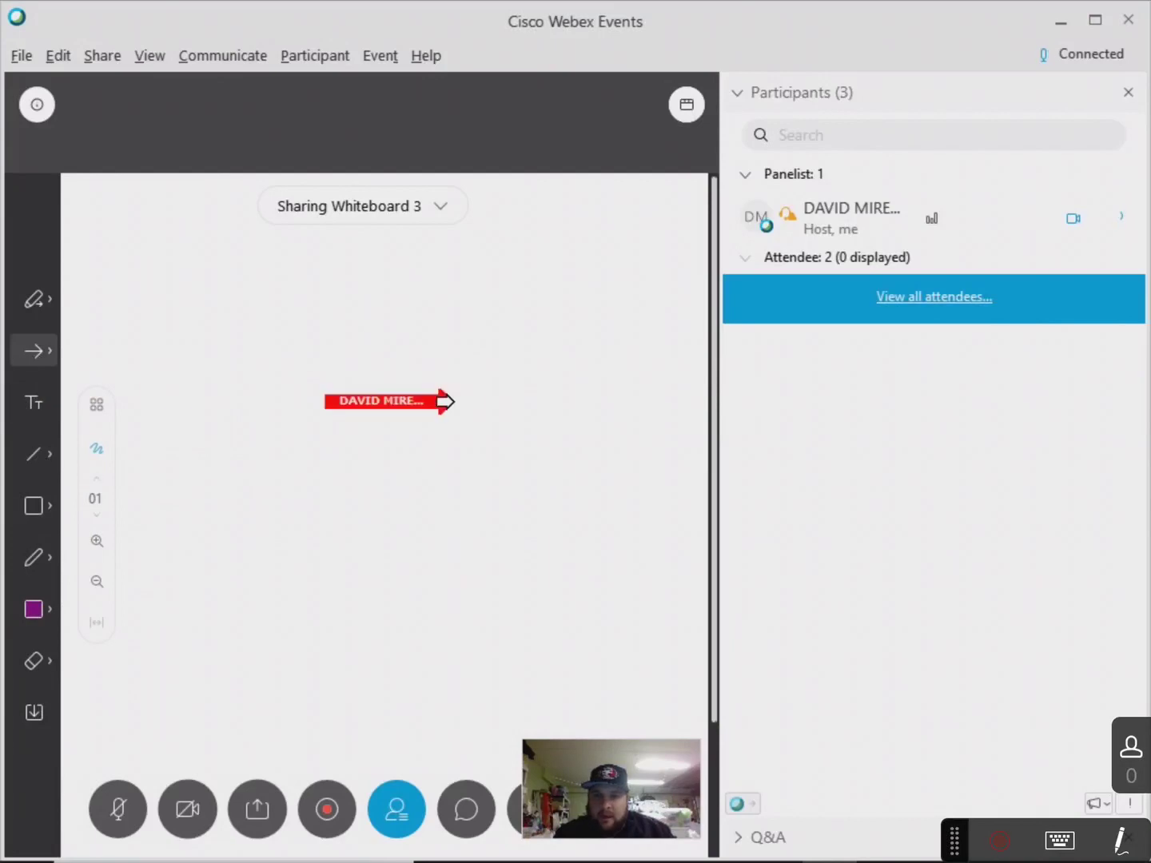
- Review the pointer types and switch to the Laser Pointer
{"action": "left_click", "coordinate": [33, 659]}
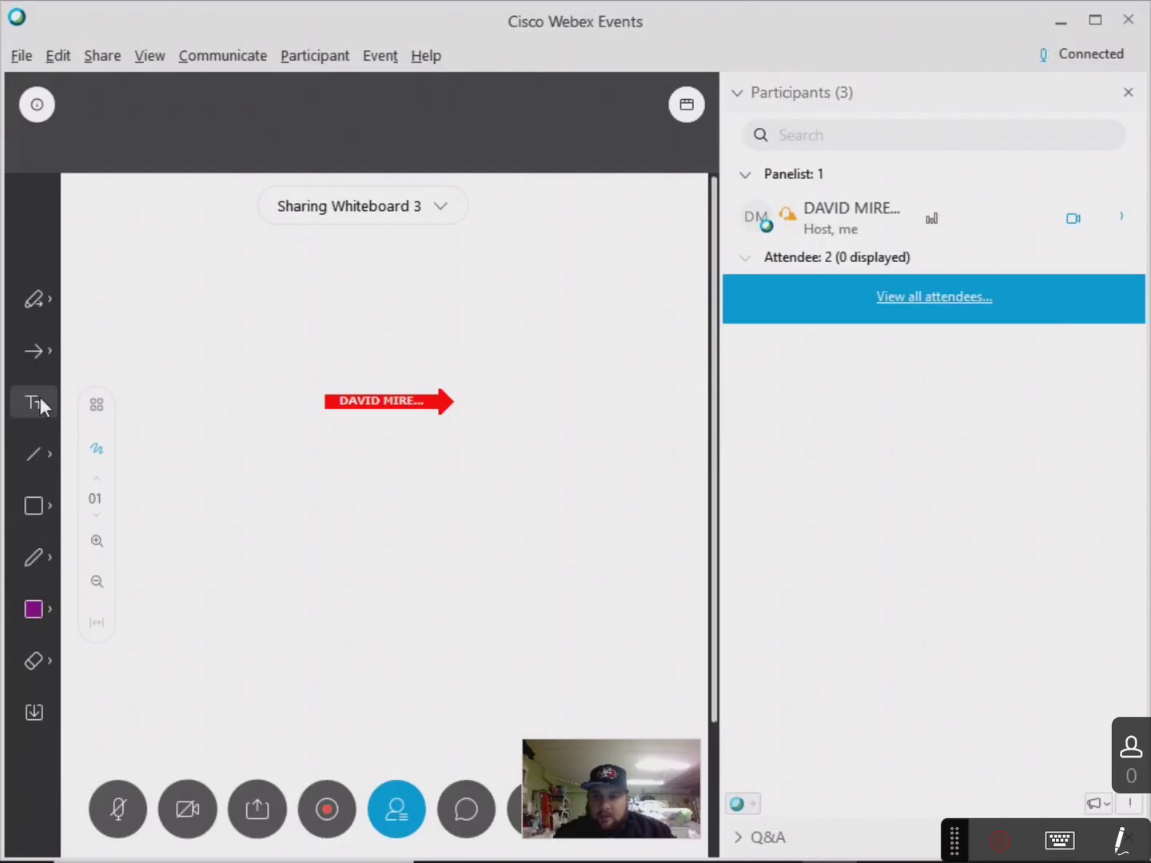
{"action": "left_click", "coordinate": [47, 355]}
{"action": "left_click", "coordinate": [160, 351]}
{"action": "left_click", "coordinate": [41, 349]}
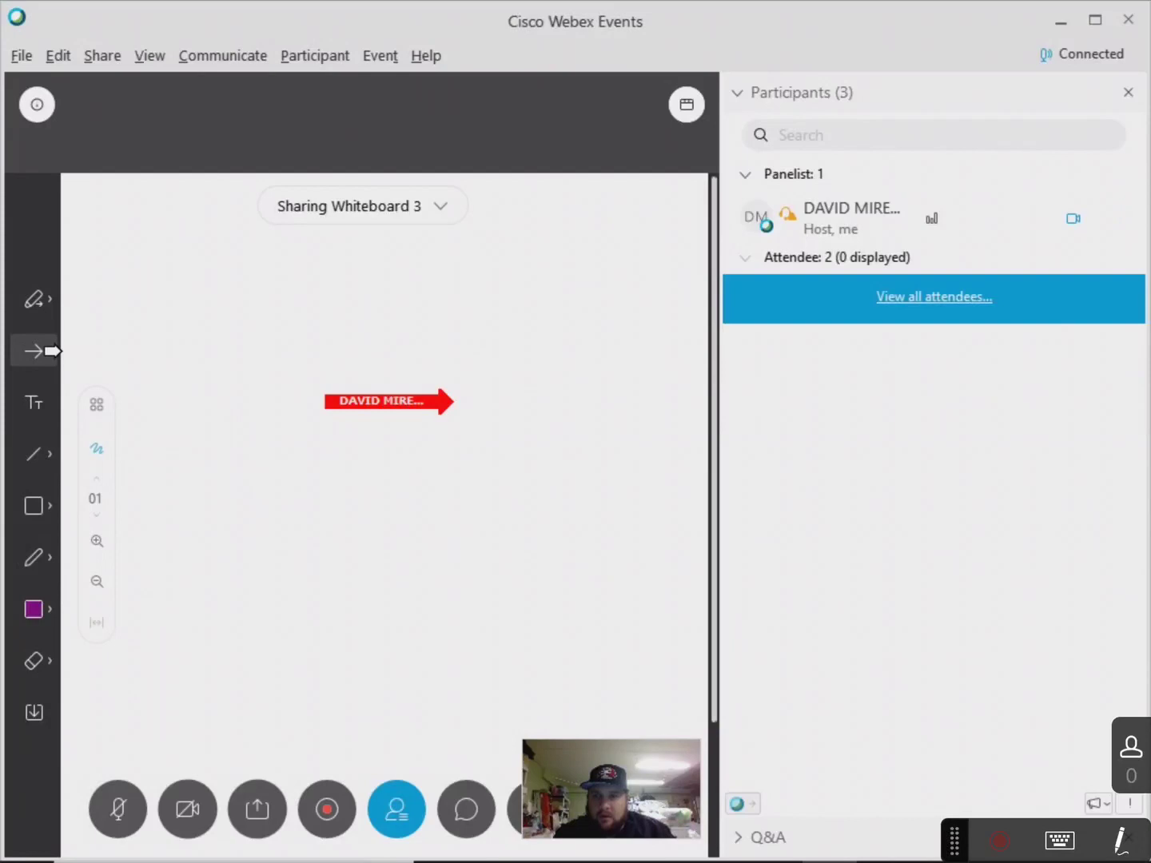
{"action": "left_click", "coordinate": [51, 353]}
{"action": "left_click", "coordinate": [113, 385]}
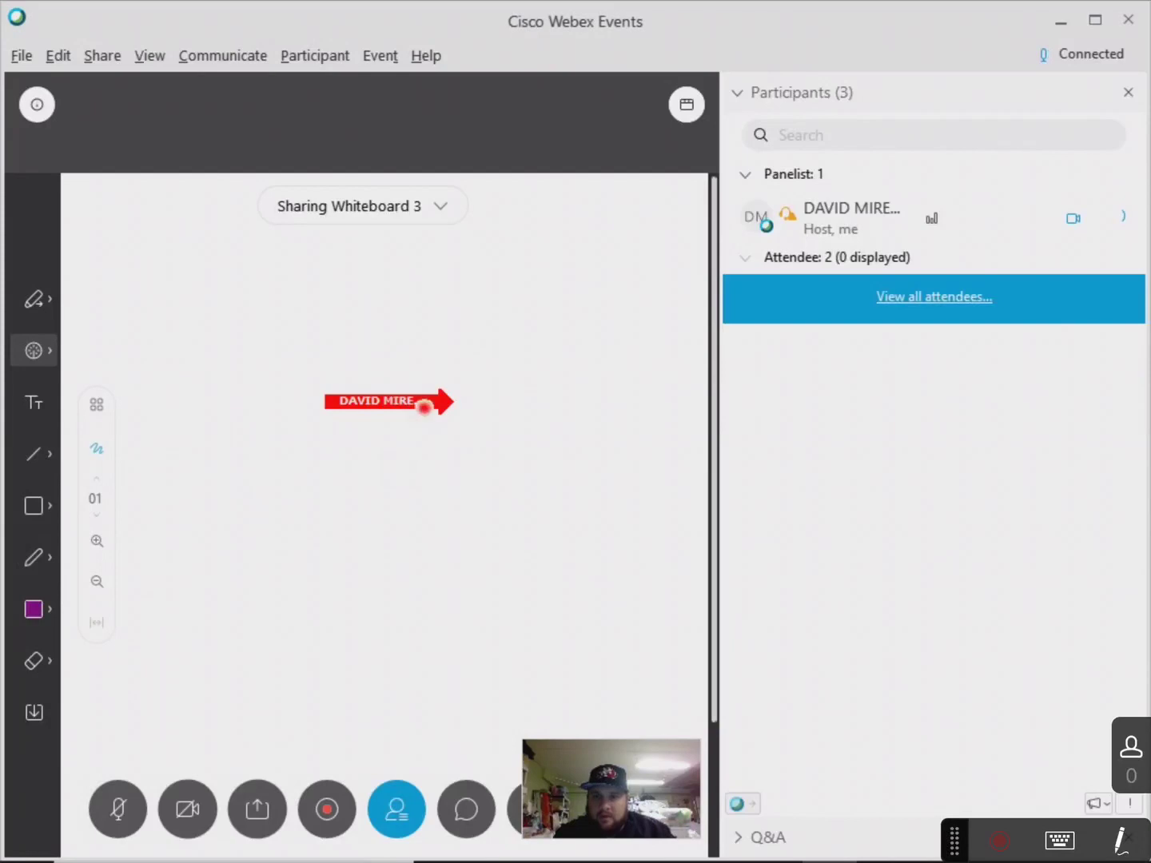
- Check who may annotate, then clear all pointers from the whiteboard
{"action": "left_click", "coordinate": [41, 308]}
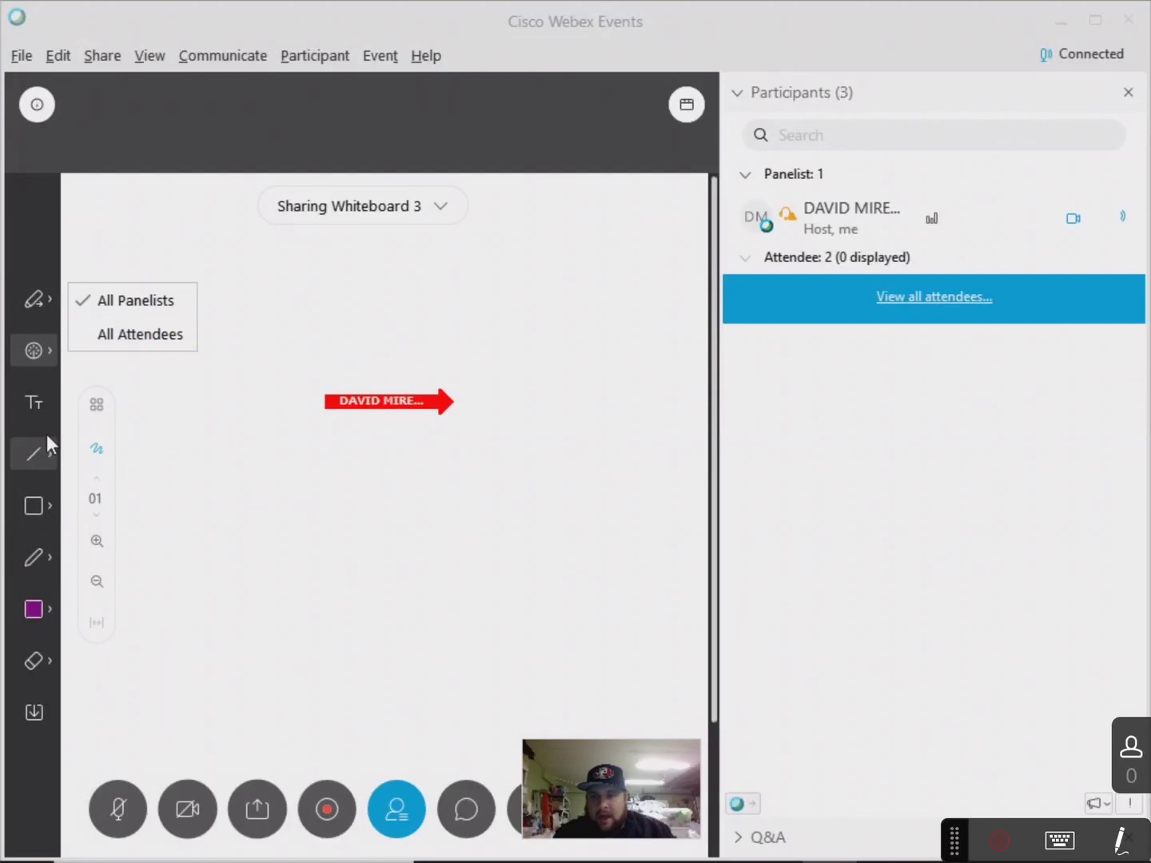
{"action": "left_click", "coordinate": [47, 670]}
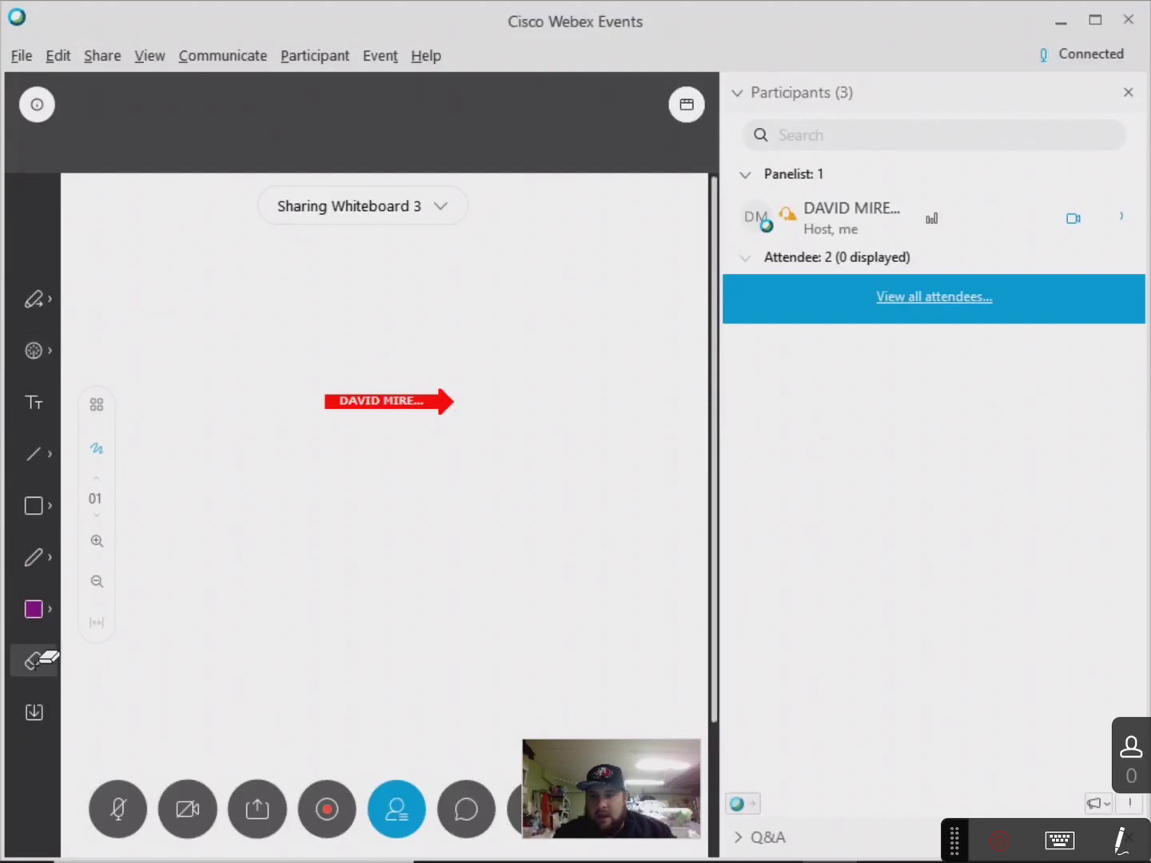
{"action": "left_click", "coordinate": [50, 660]}
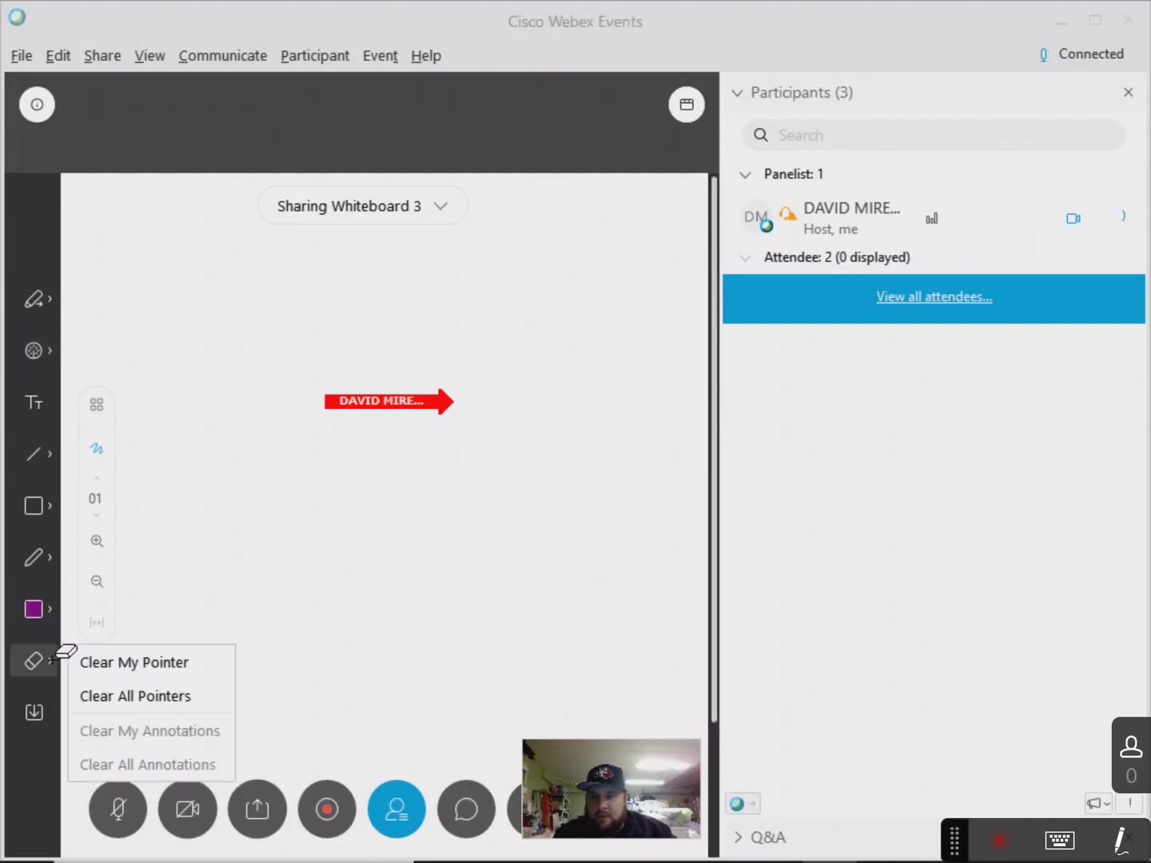
{"action": "left_click", "coordinate": [136, 697]}
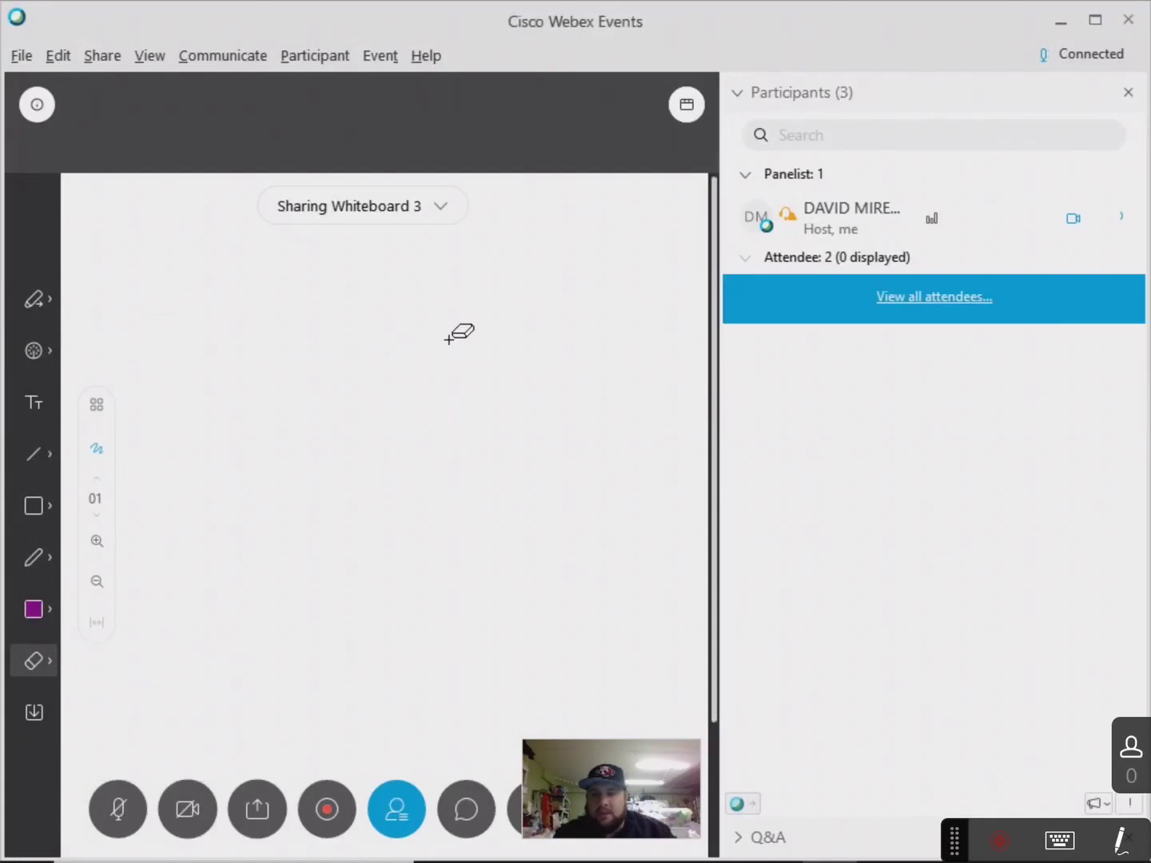
{"action": "left_click", "coordinate": [446, 210]}
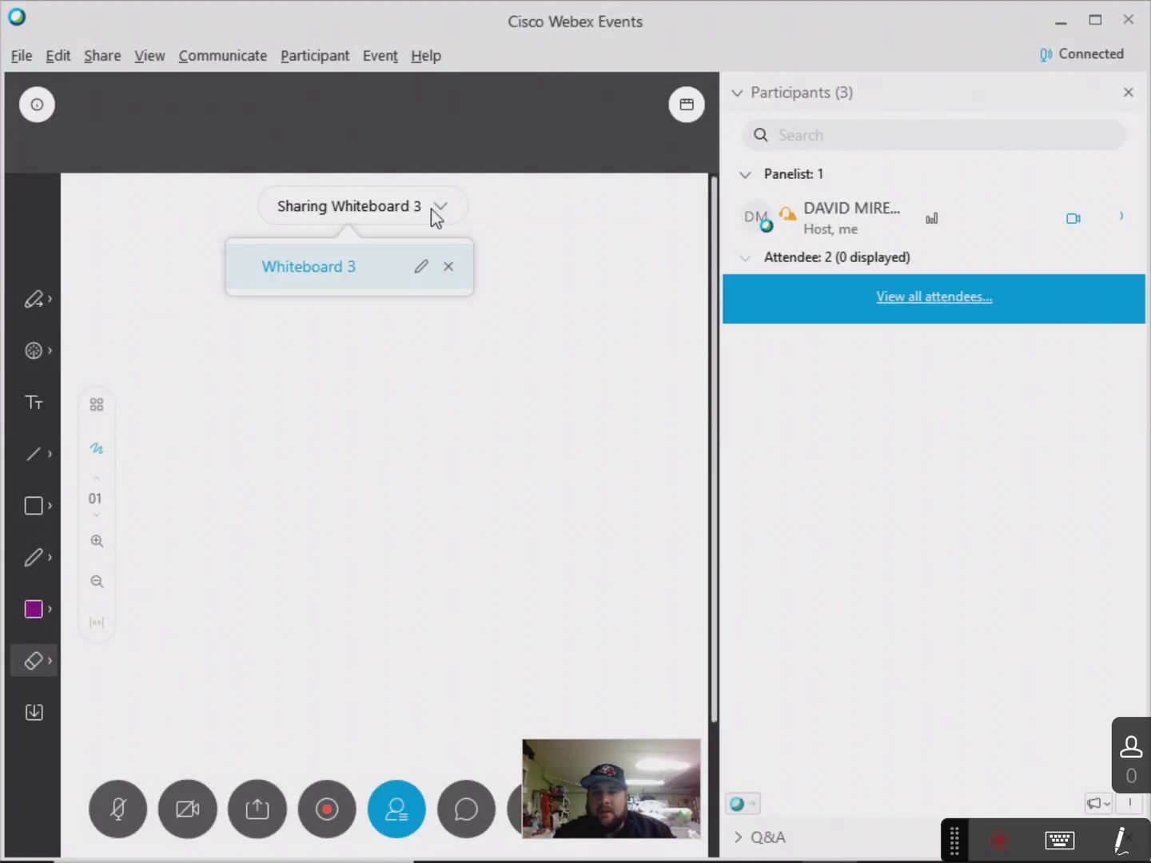
- Start a new whiteboard, return to Whiteboard 3 and draw a smiley face
{"action": "left_click", "coordinate": [102, 56]}
{"action": "left_click", "coordinate": [156, 181]}
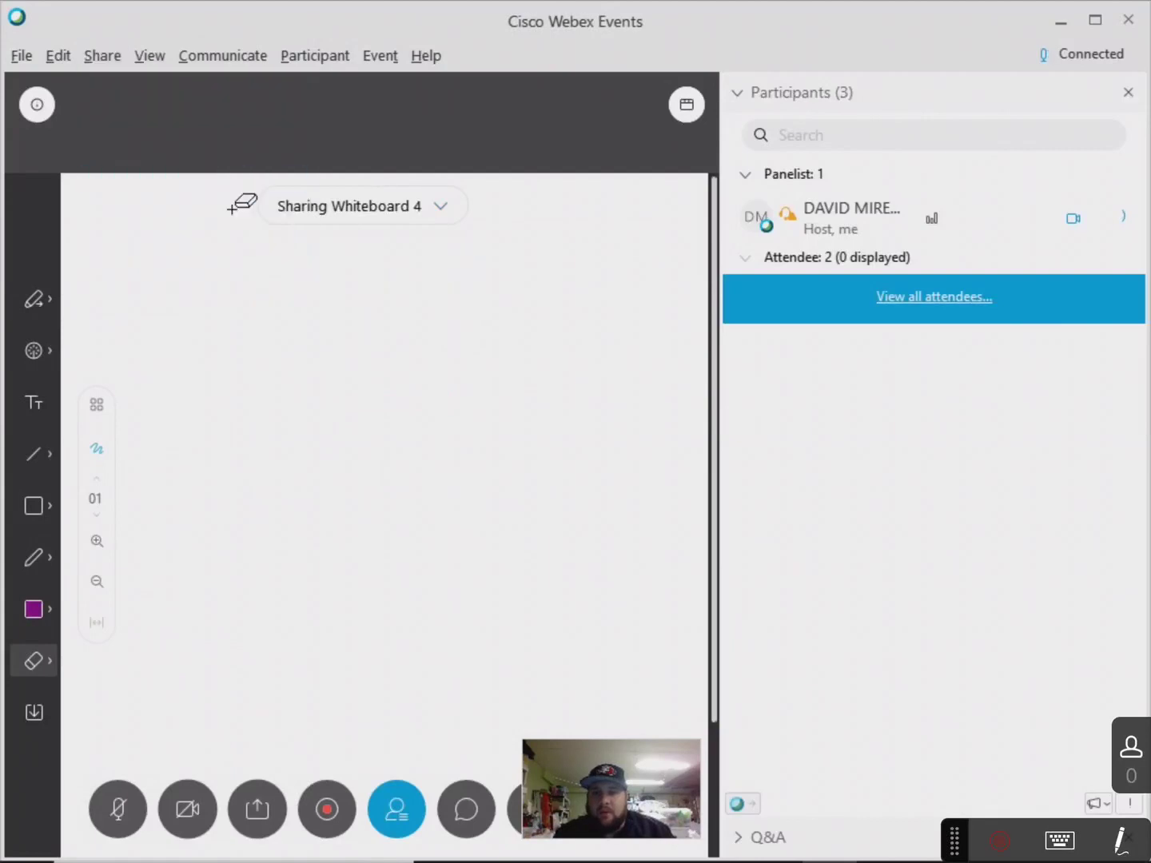
{"action": "left_click", "coordinate": [370, 222]}
{"action": "left_click", "coordinate": [362, 265]}
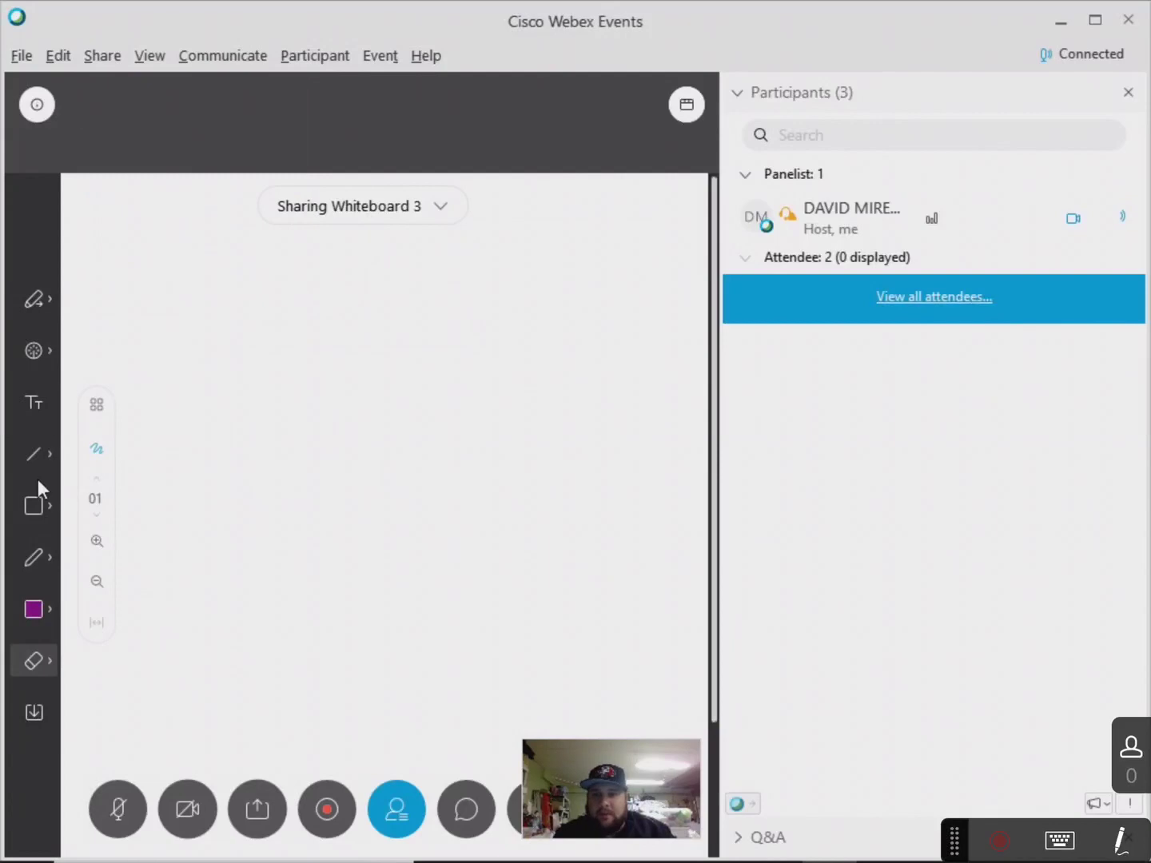
{"action": "left_click", "coordinate": [33, 557]}
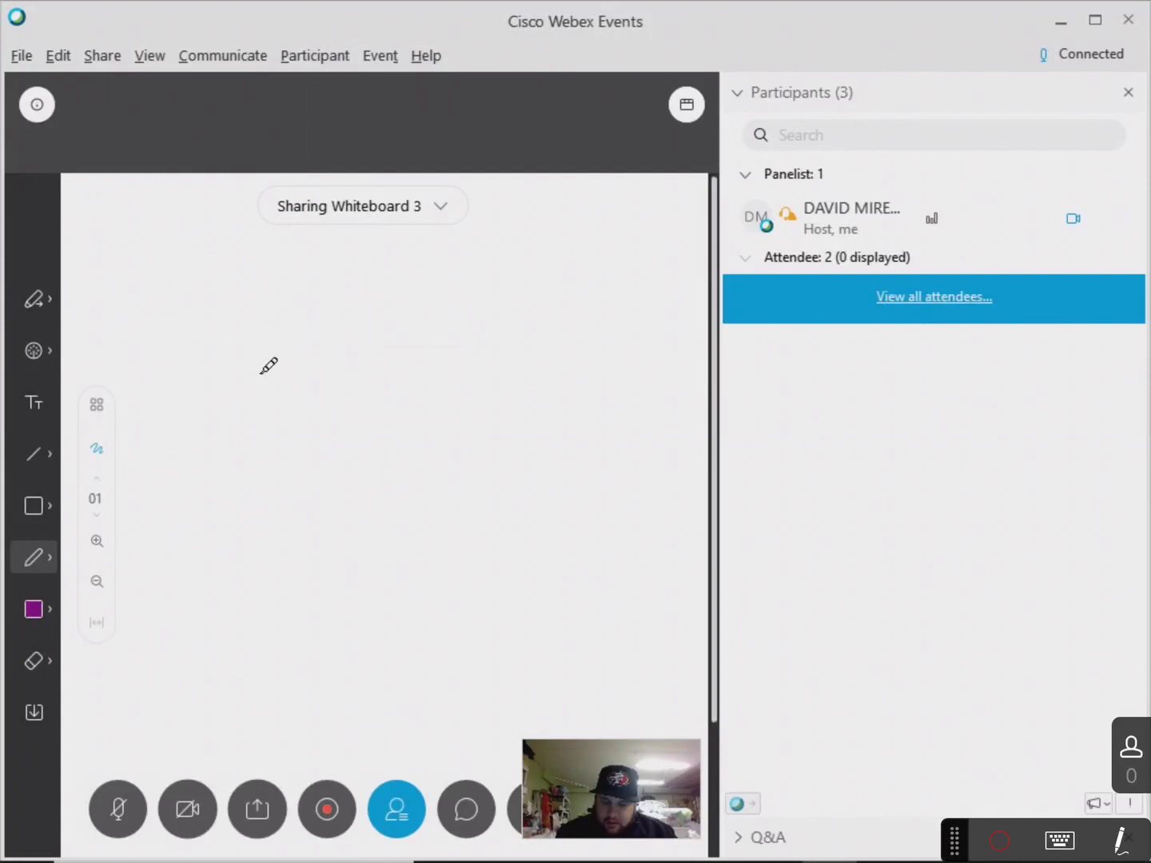
{"action": "left_click_drag", "start_coordinate": [249, 380], "coordinate": [248, 463]}
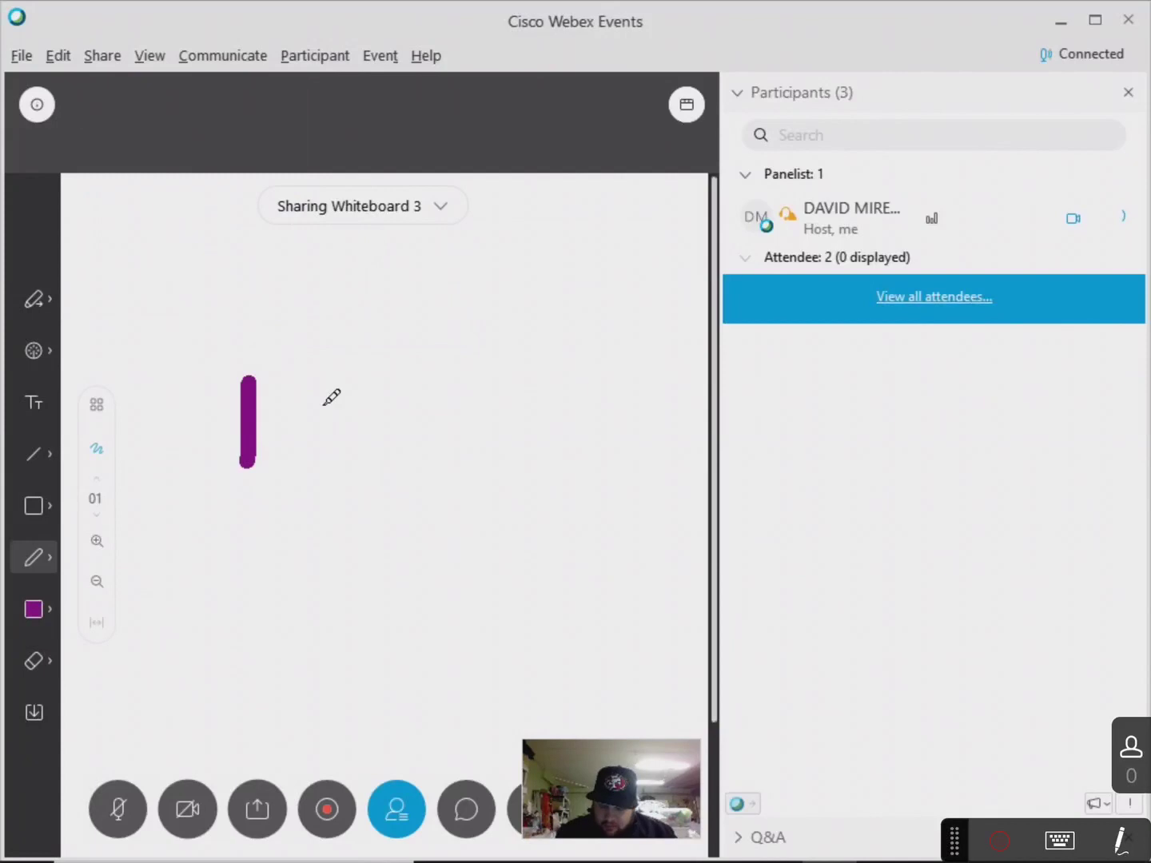
{"action": "left_click_drag", "start_coordinate": [320, 381], "coordinate": [320, 462]}
{"action": "left_click_drag", "start_coordinate": [363, 526], "coordinate": [202, 493]}
- Draw a question mark on Whiteboard 4, then switch back to Whiteboard 3
{"action": "left_click", "coordinate": [410, 218]}
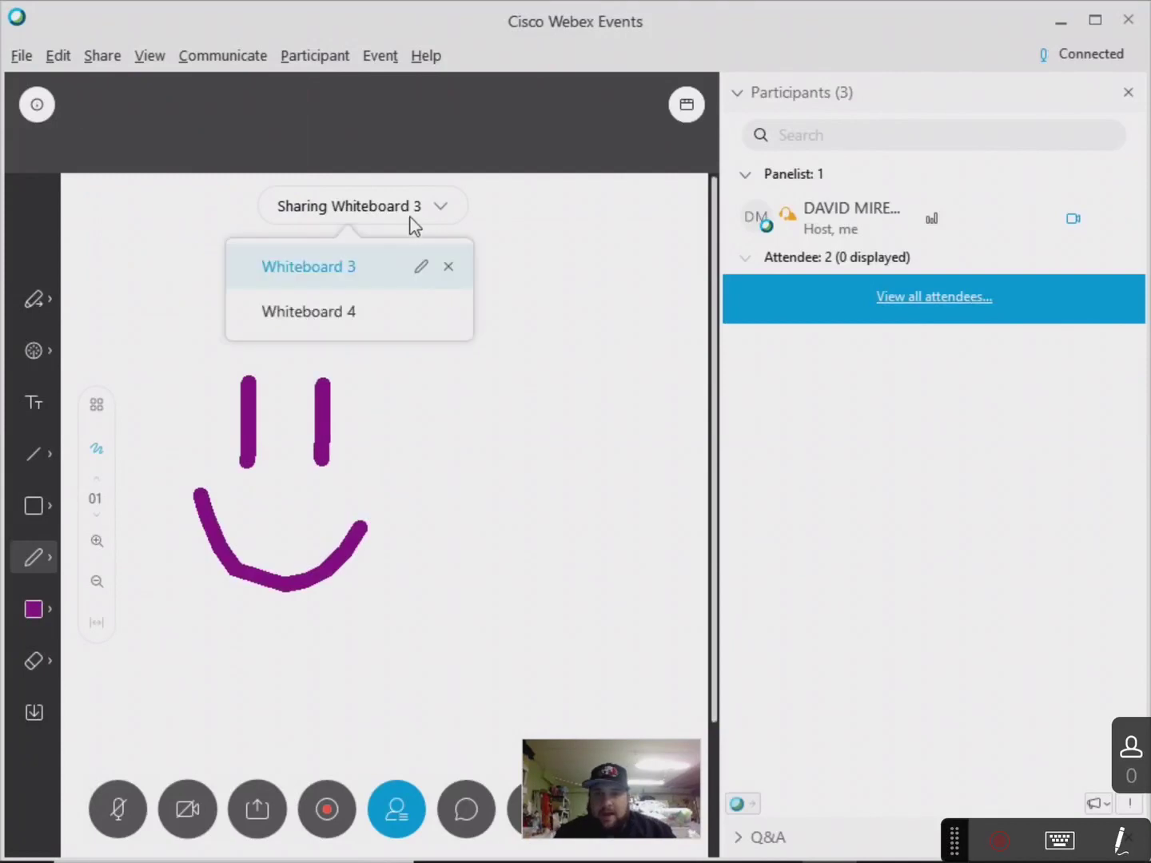
{"action": "left_click", "coordinate": [382, 315]}
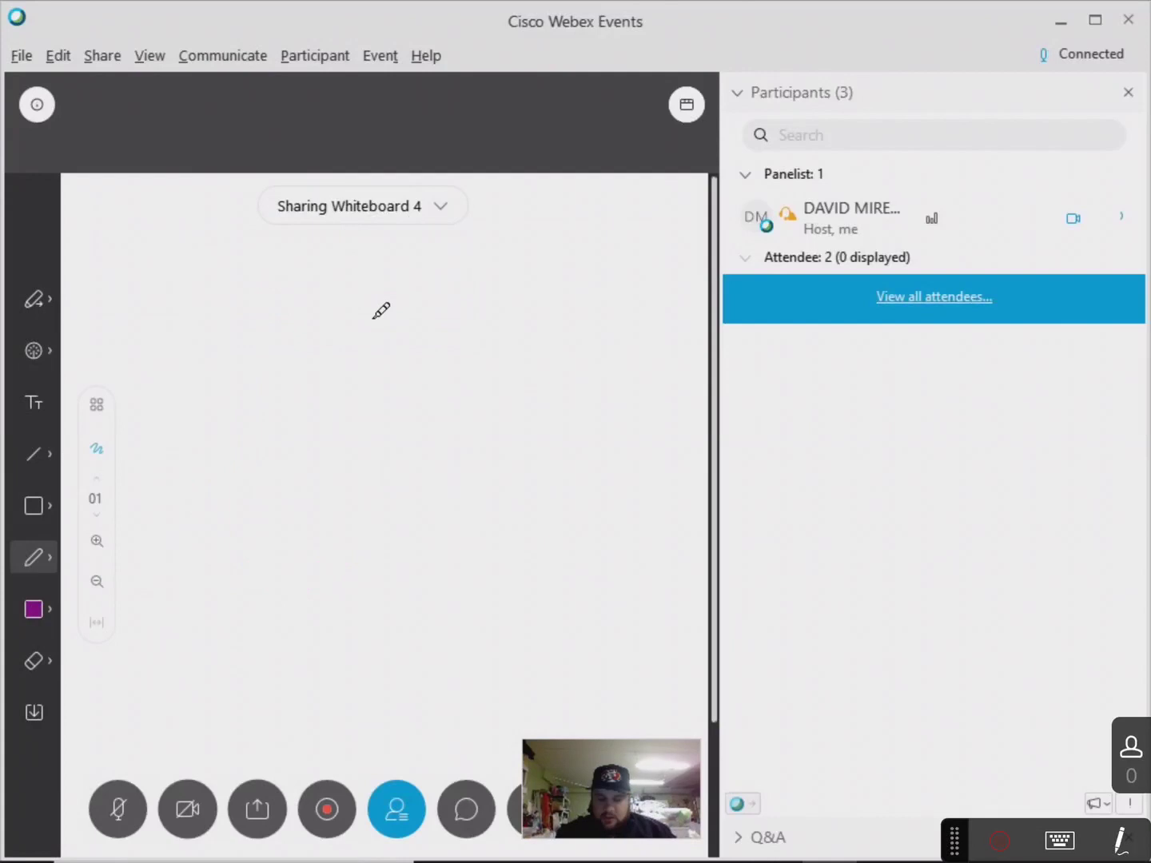
{"action": "left_click_drag", "start_coordinate": [297, 346], "coordinate": [339, 514]}
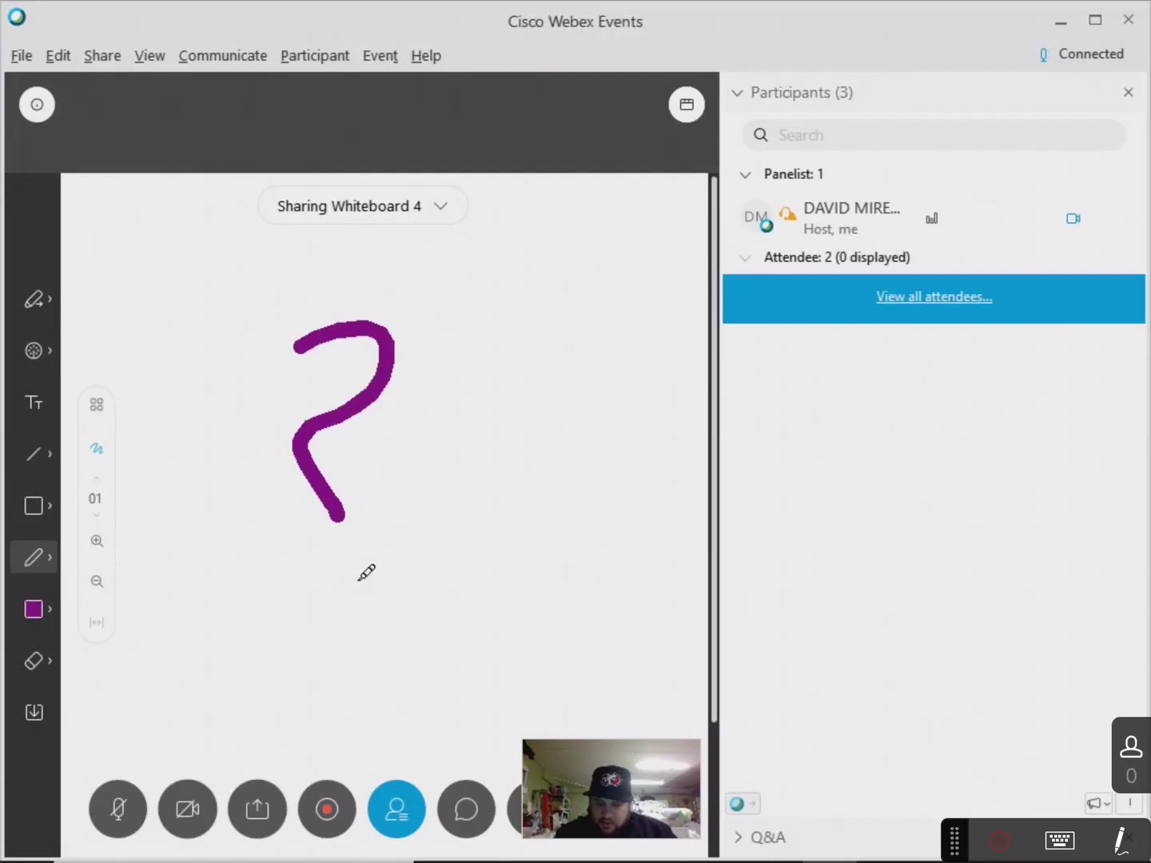
{"action": "left_click_drag", "start_coordinate": [357, 582], "coordinate": [360, 576]}
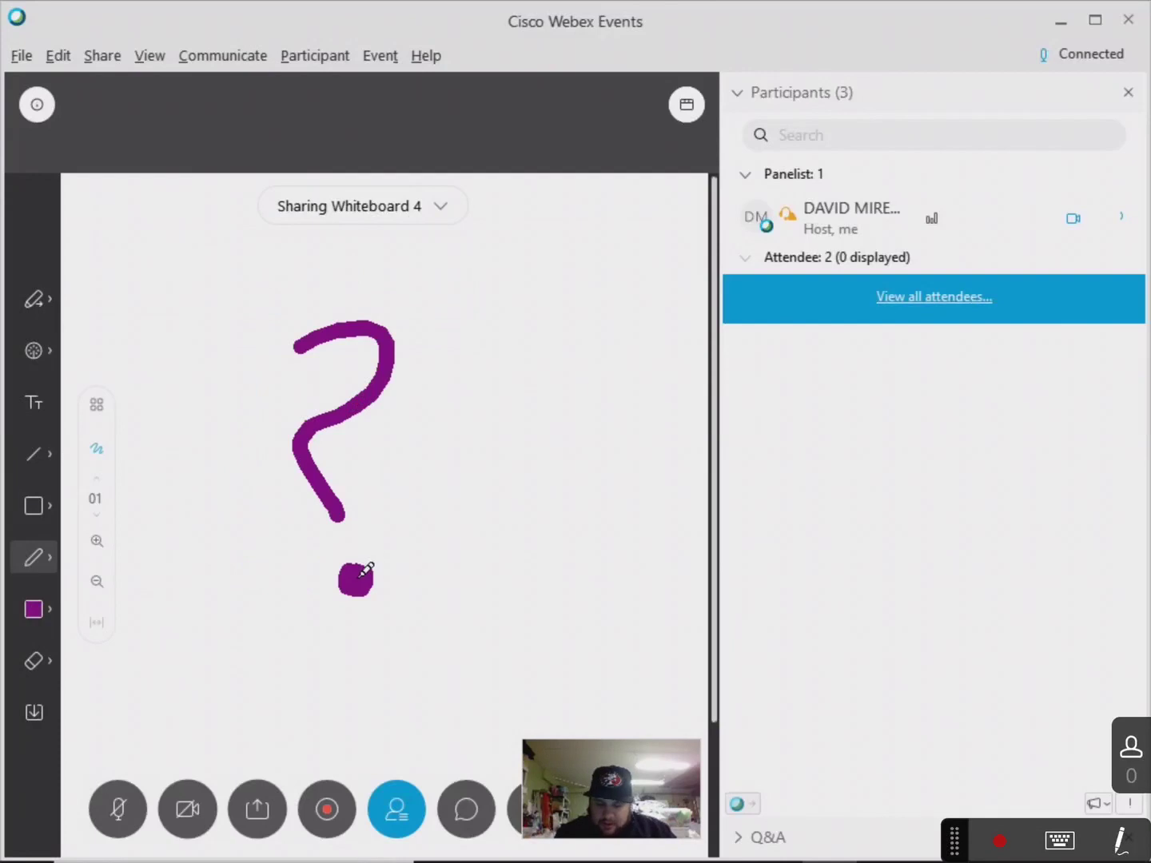
{"action": "left_click", "coordinate": [392, 211]}
{"action": "left_click", "coordinate": [398, 276]}
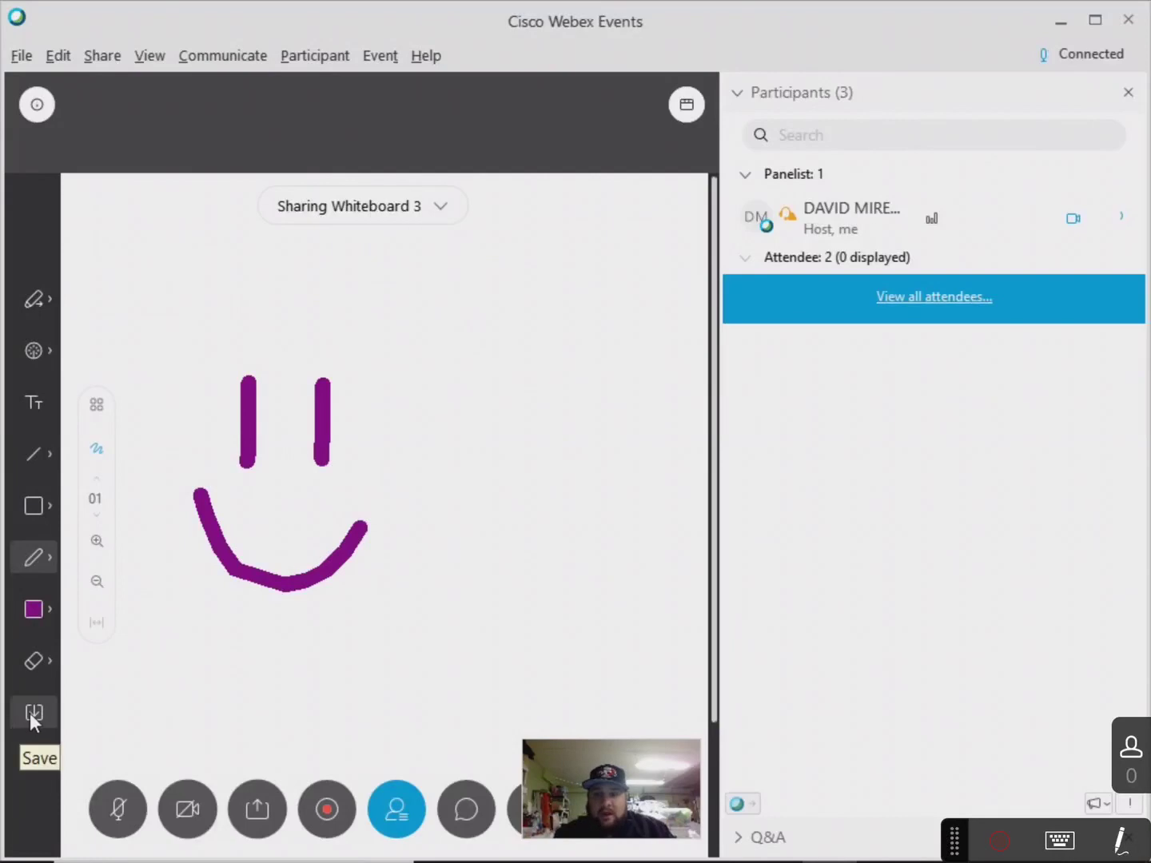
- Close Whiteboard 3 and Whiteboard 4, choosing not to save either
{"action": "left_click", "coordinate": [439, 210]}
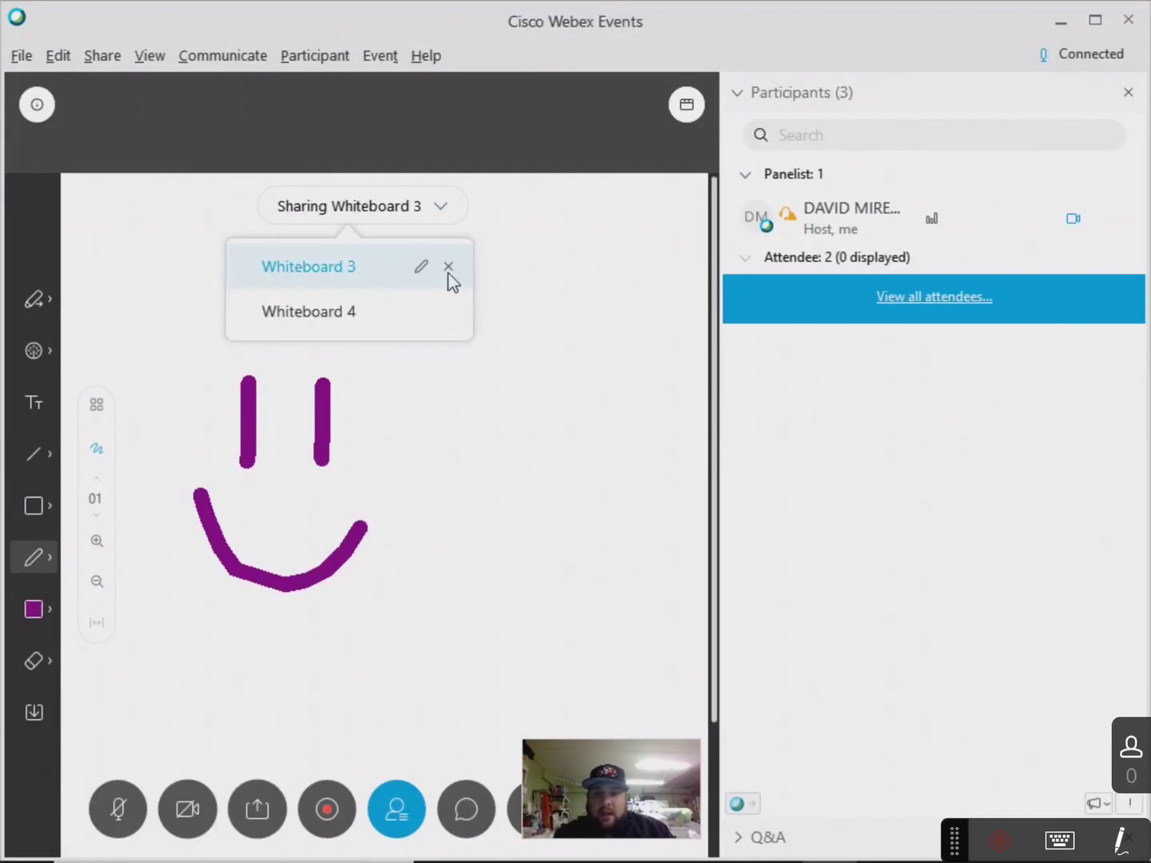
{"action": "left_click", "coordinate": [449, 267]}
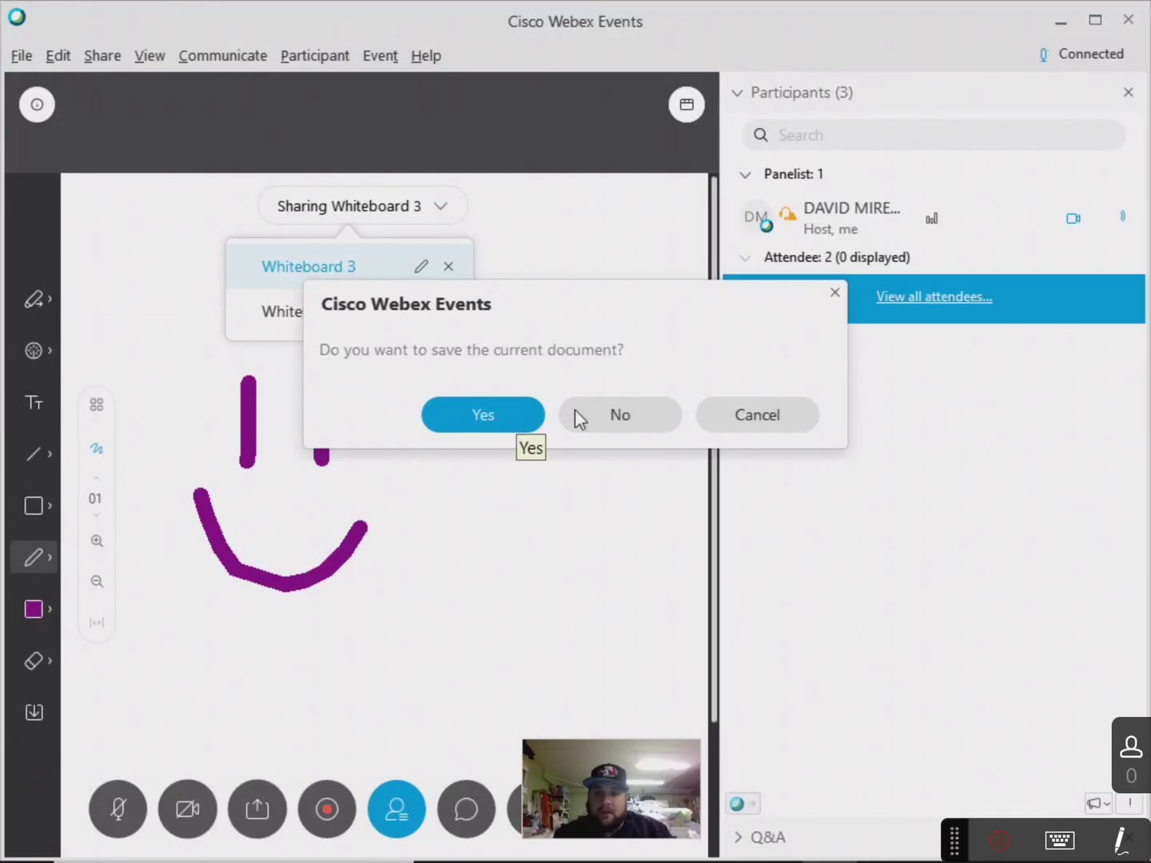
{"action": "left_click", "coordinate": [605, 412]}
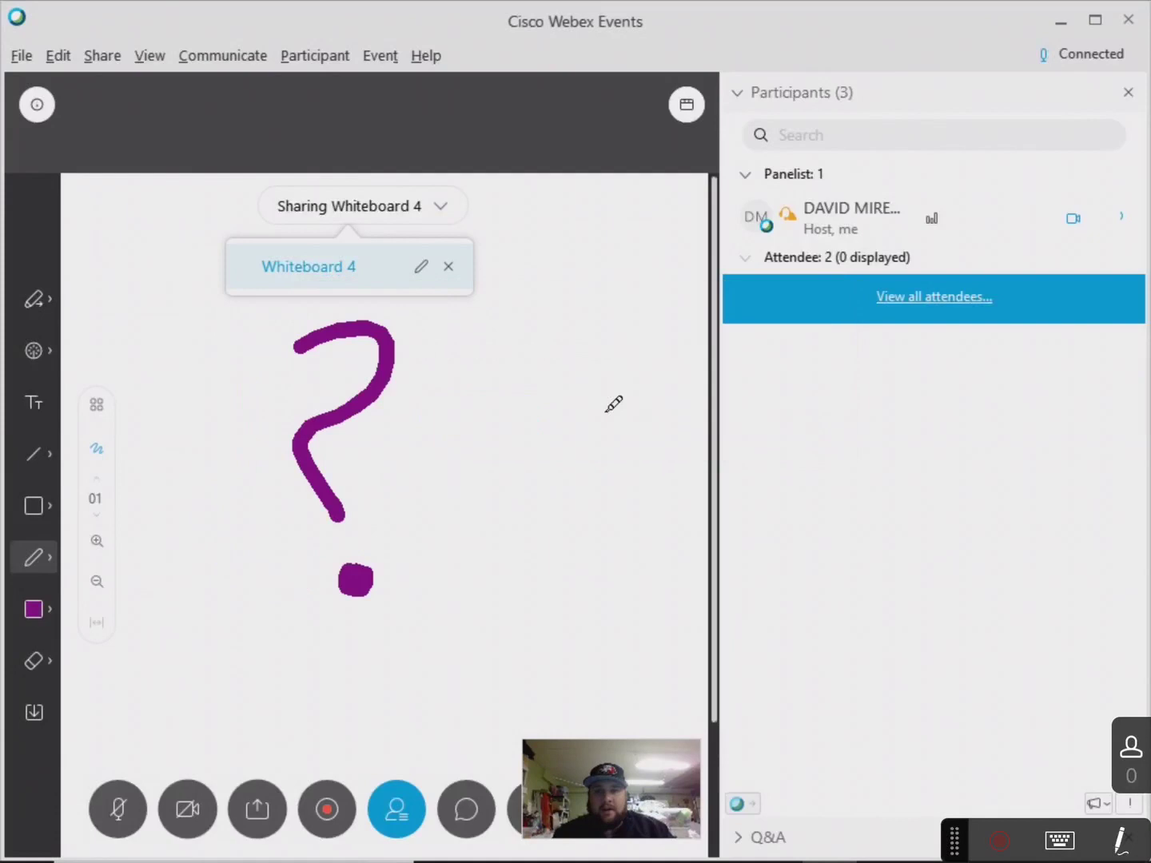
{"action": "left_click", "coordinate": [449, 268]}
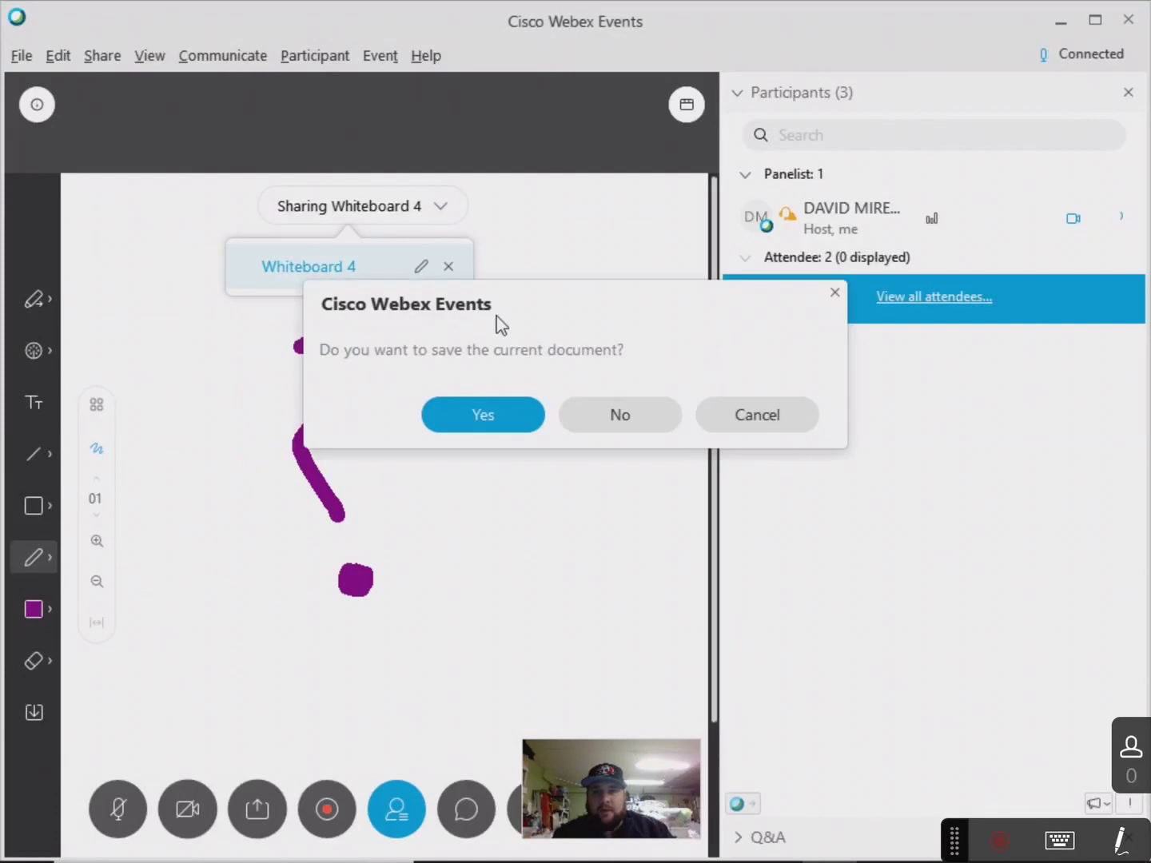
{"action": "left_click", "coordinate": [625, 422]}
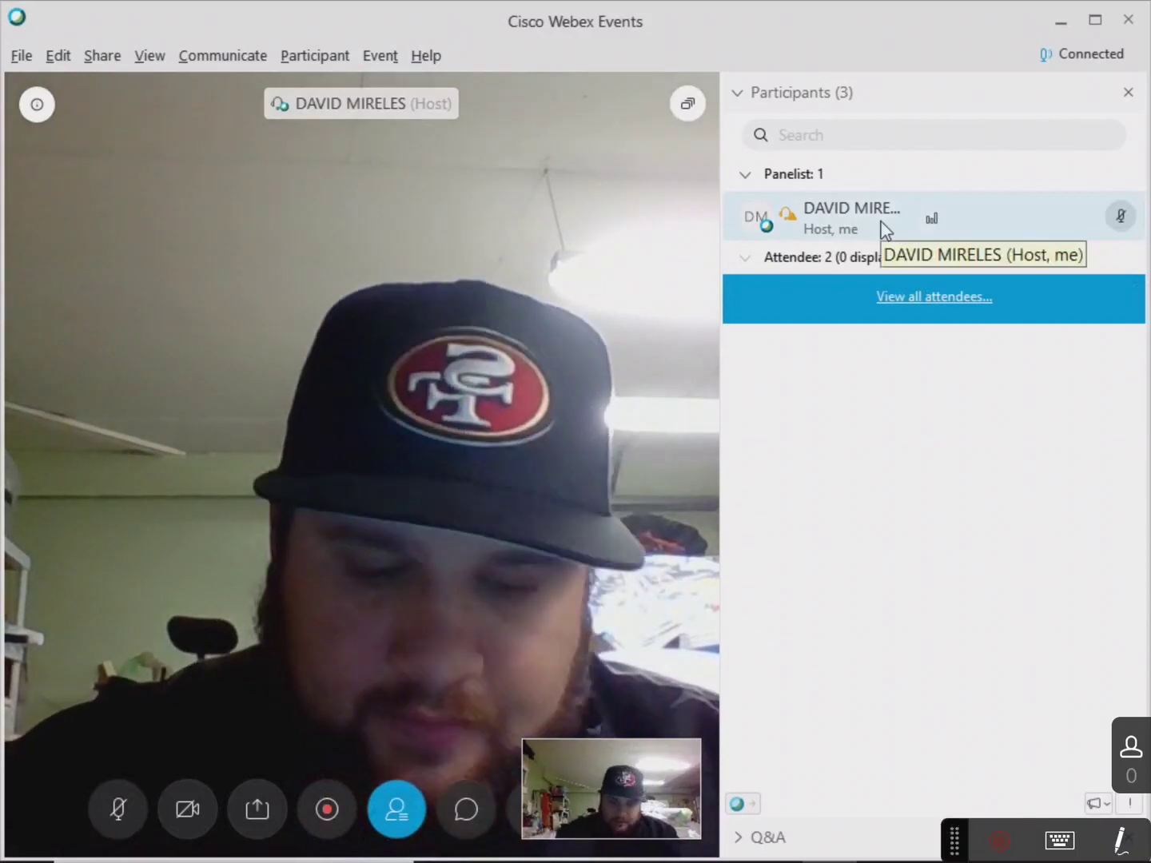
{"action": "left_click", "coordinate": [1119, 839]}
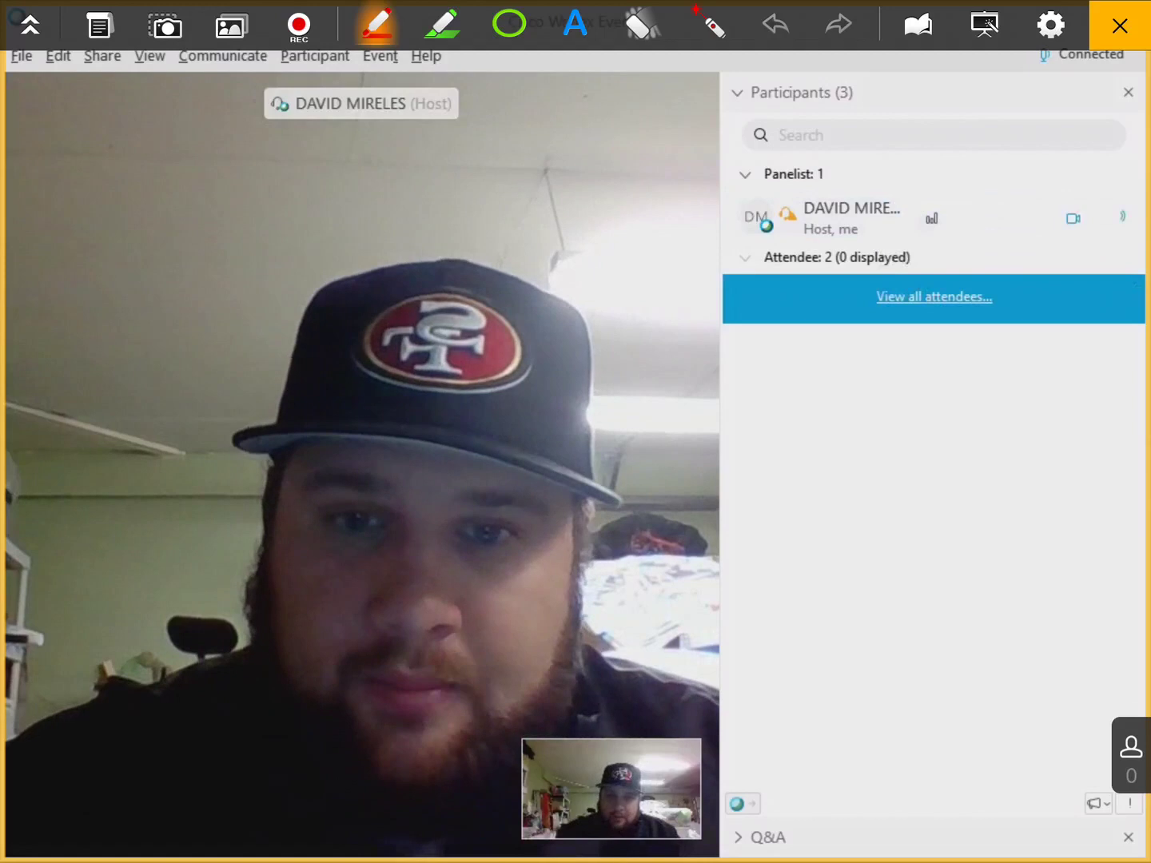
{"action": "mouse_move", "coordinate": [776, 362]}
{"action": "left_mouse_down"}
{"action": "mouse_move", "coordinate": [803, 371]}
{"action": "mouse_move", "coordinate": [937, 227]}
{"action": "mouse_move", "coordinate": [855, 369]}
{"action": "left_mouse_up"}
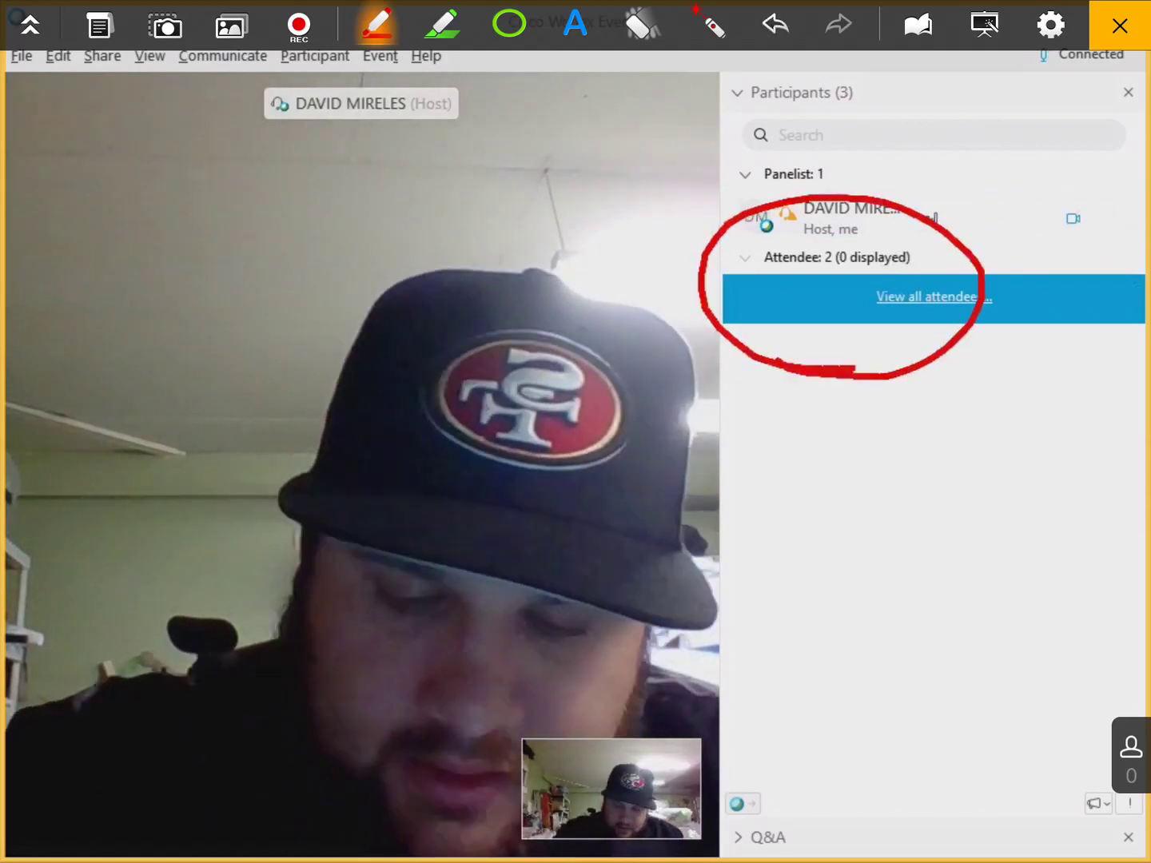
{"action": "key", "text": "ctrl+z"}
{"action": "left_click_drag", "start_coordinate": [76, 79], "coordinate": [112, 34]}
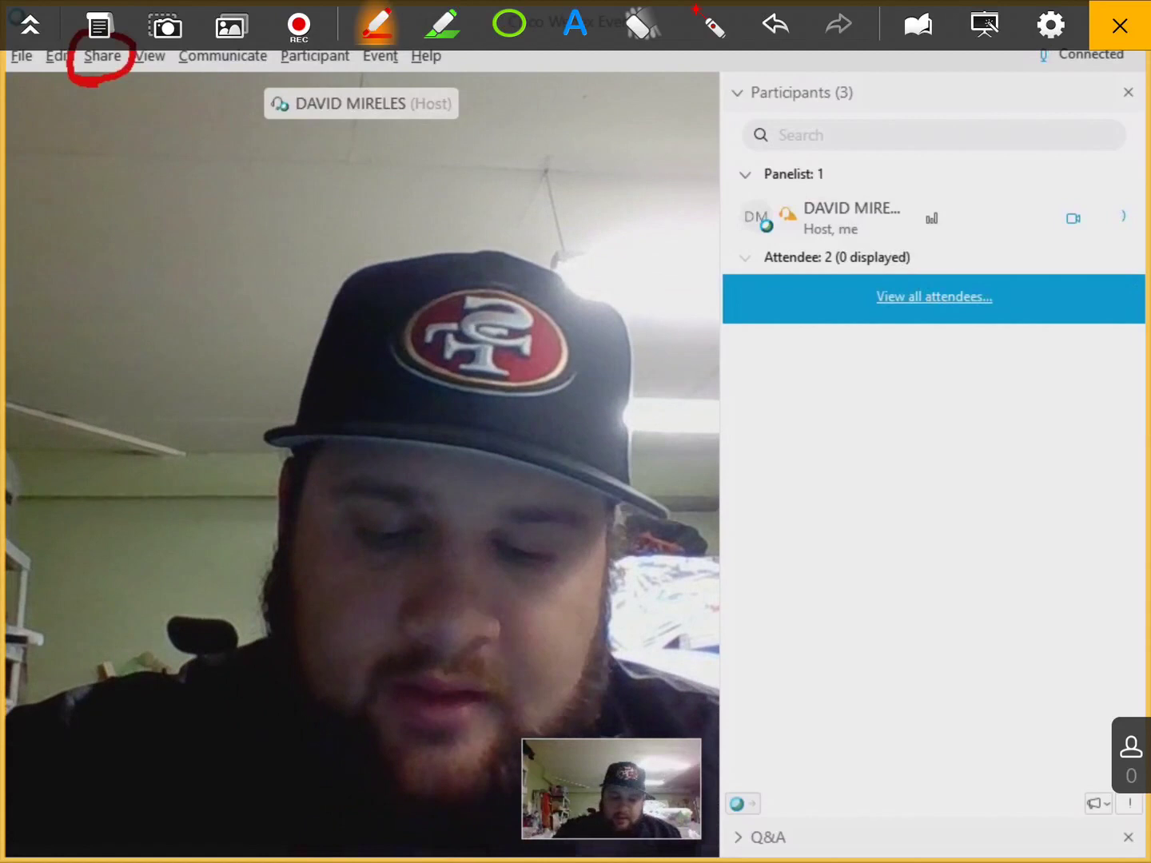
{"action": "left_click", "coordinate": [642, 25]}
{"action": "left_click", "coordinate": [588, 86]}
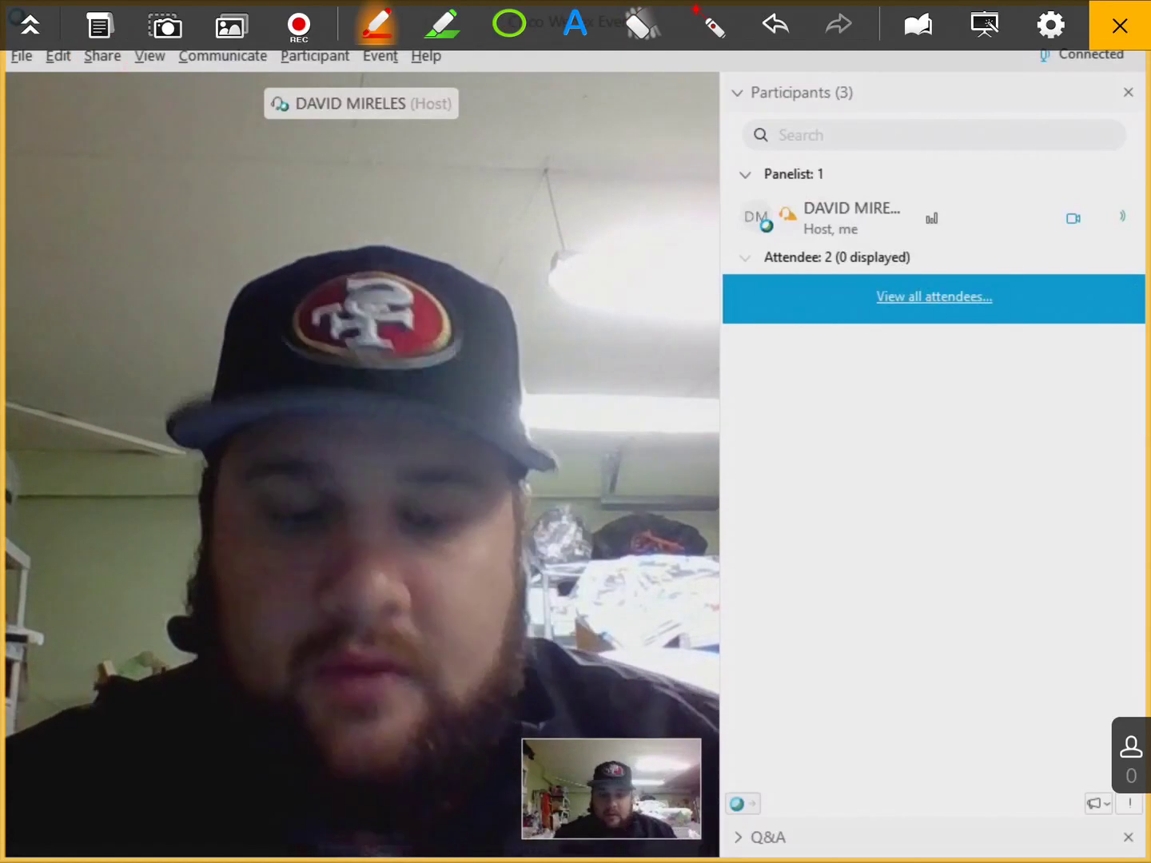
{"action": "left_click", "coordinate": [1119, 25]}
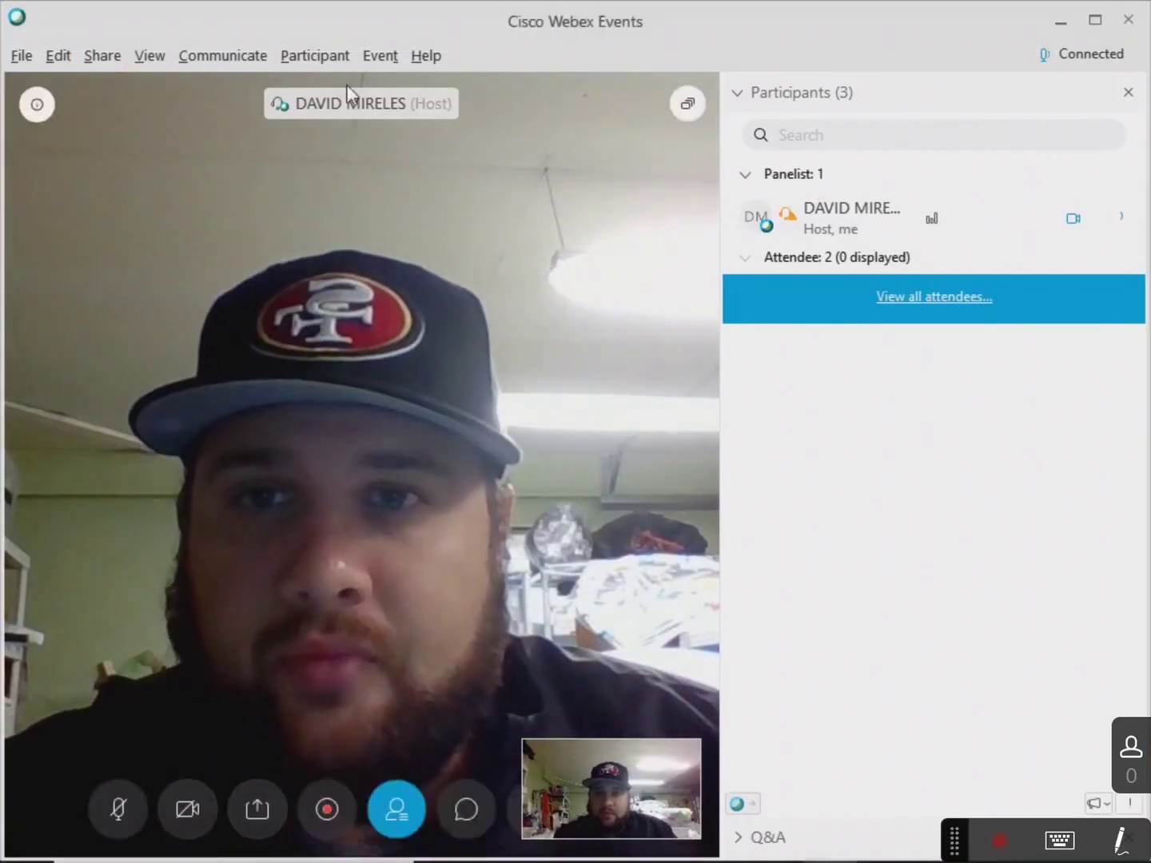
{"action": "left_click", "coordinate": [382, 56]}
{"action": "left_click", "coordinate": [370, 56]}
{"action": "left_click", "coordinate": [354, 53]}
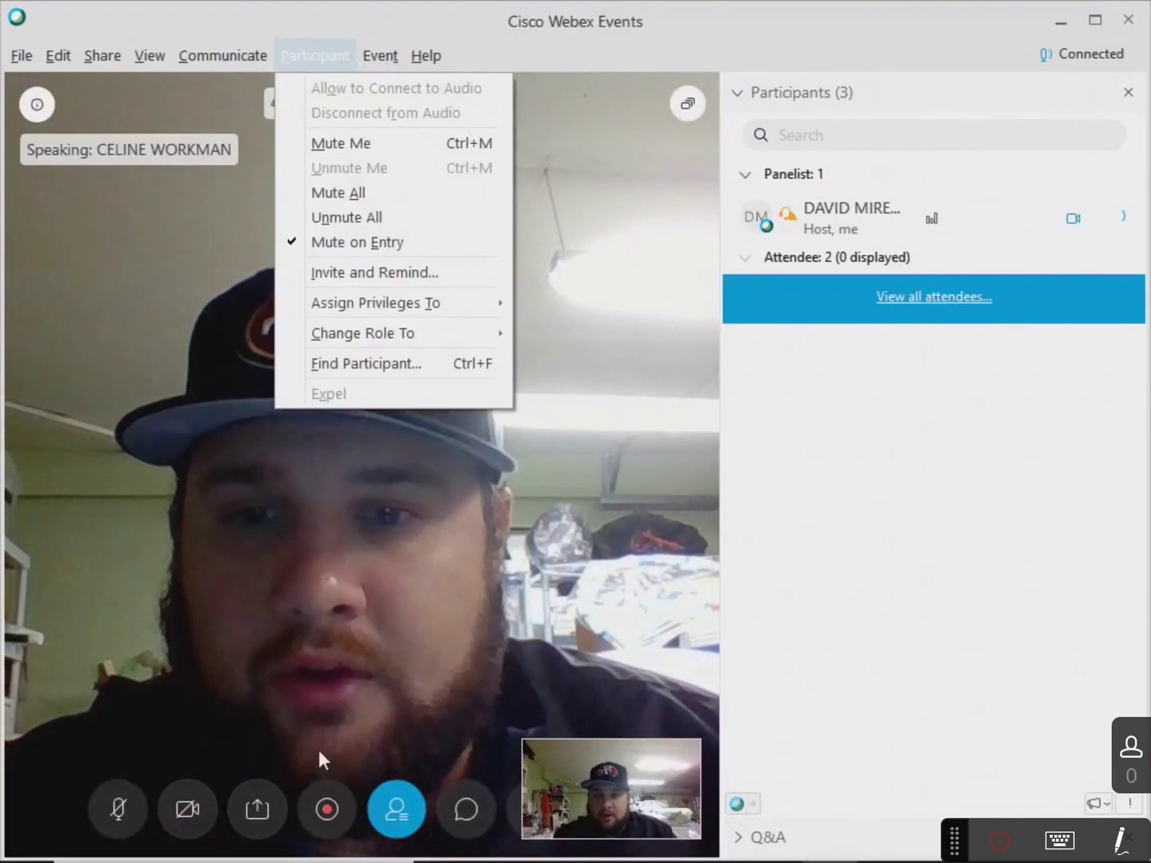
{"action": "mouse_move", "coordinate": [68, 62]}
{"action": "mouse_move", "coordinate": [31, 64]}
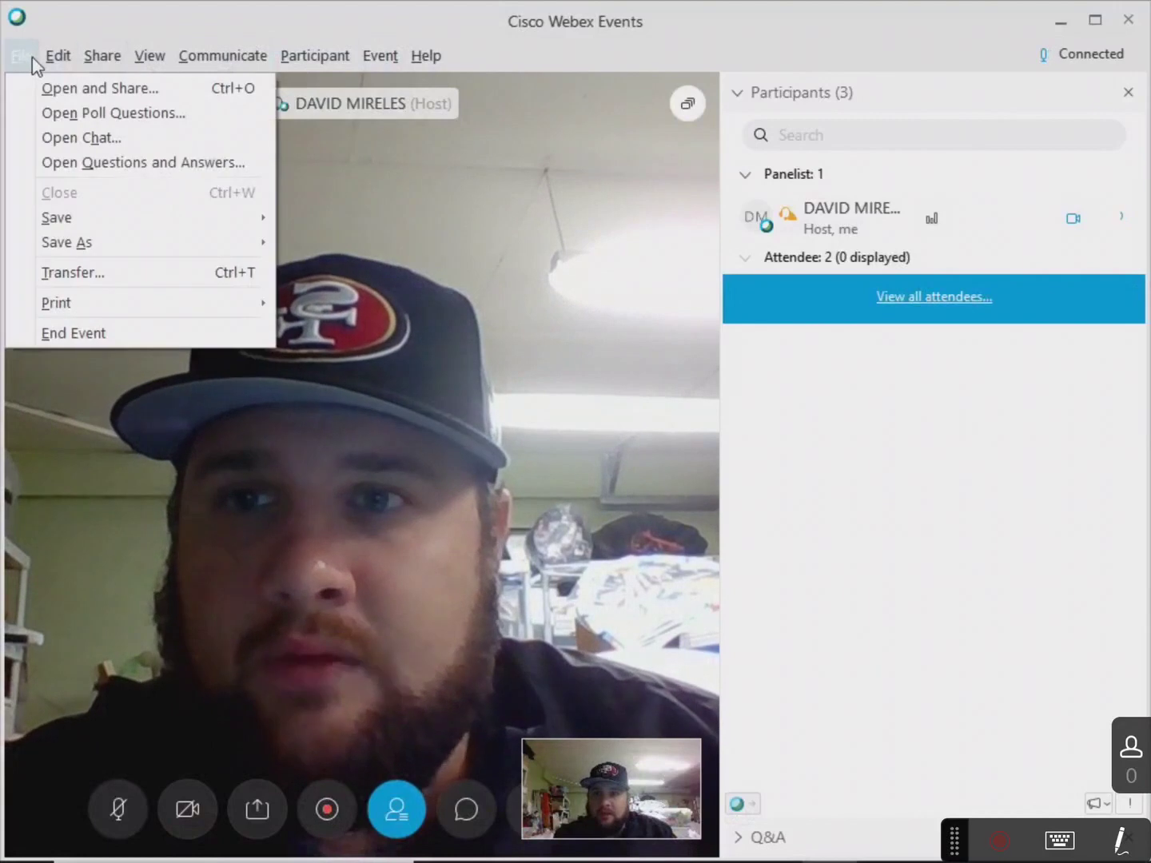
{"action": "mouse_move", "coordinate": [82, 242]}
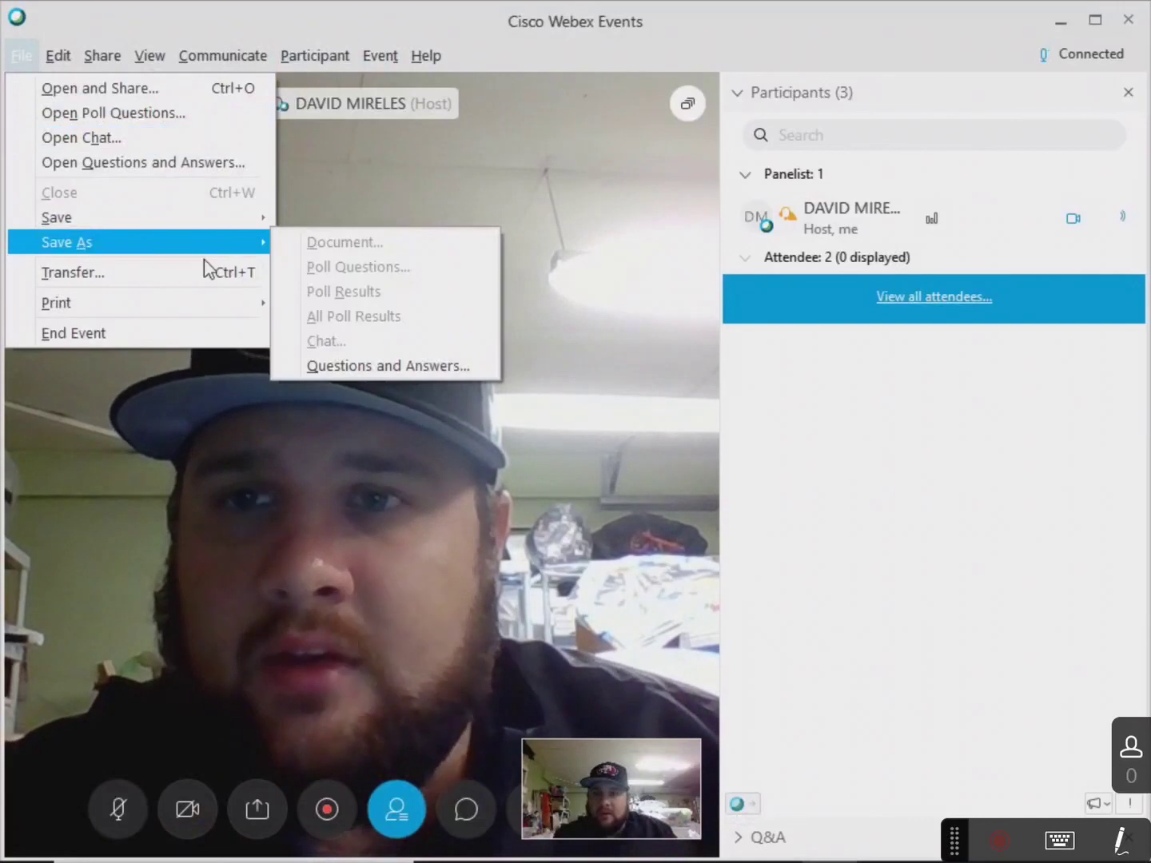
{"action": "left_click", "coordinate": [729, 524]}
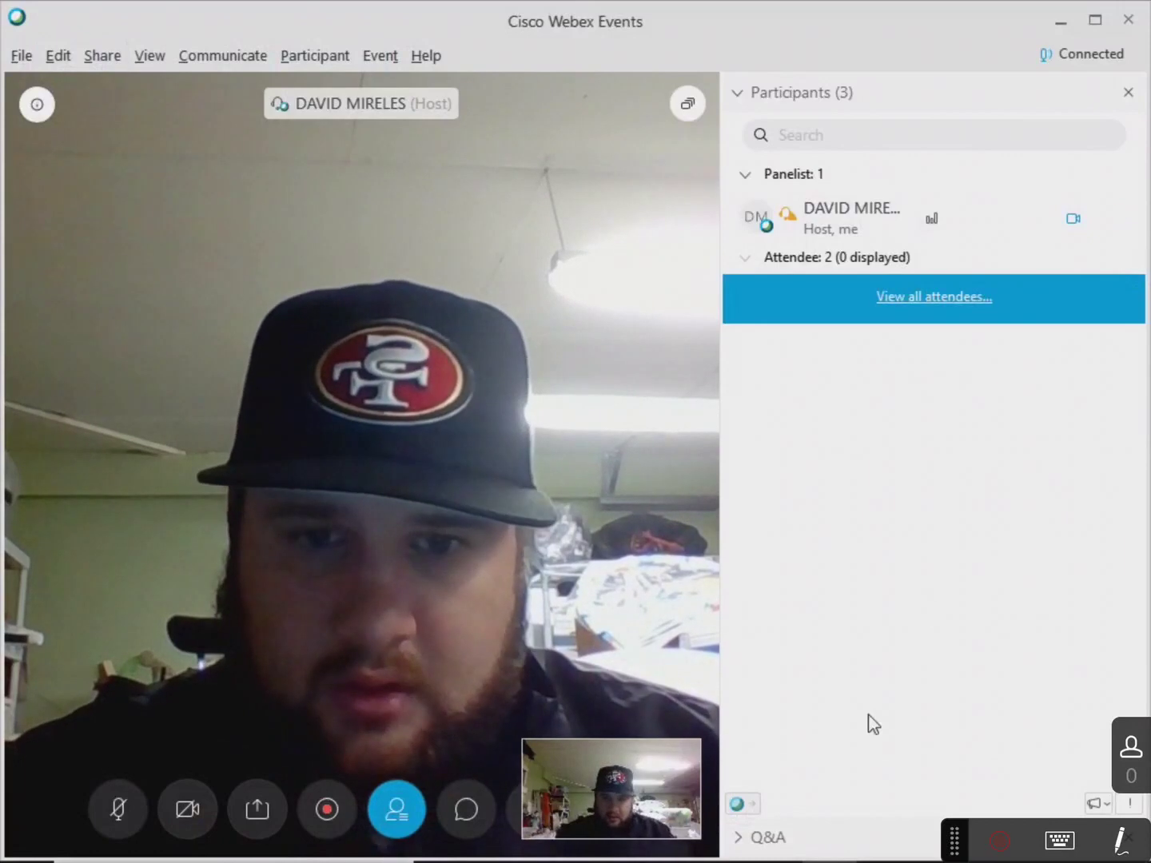
- Expand Q&A, view questions under My Q&A and then All, and collapse the panel
{"action": "left_click", "coordinate": [745, 847]}
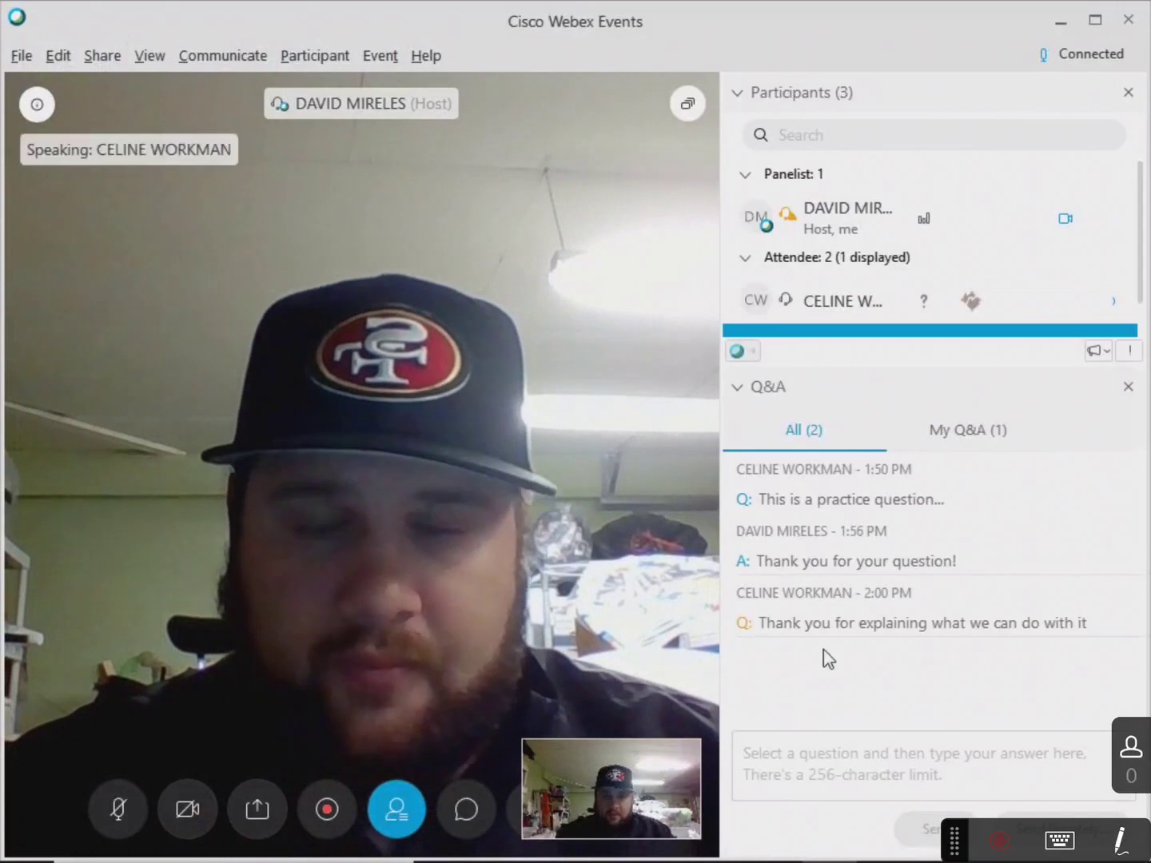
{"action": "left_click", "coordinate": [943, 436]}
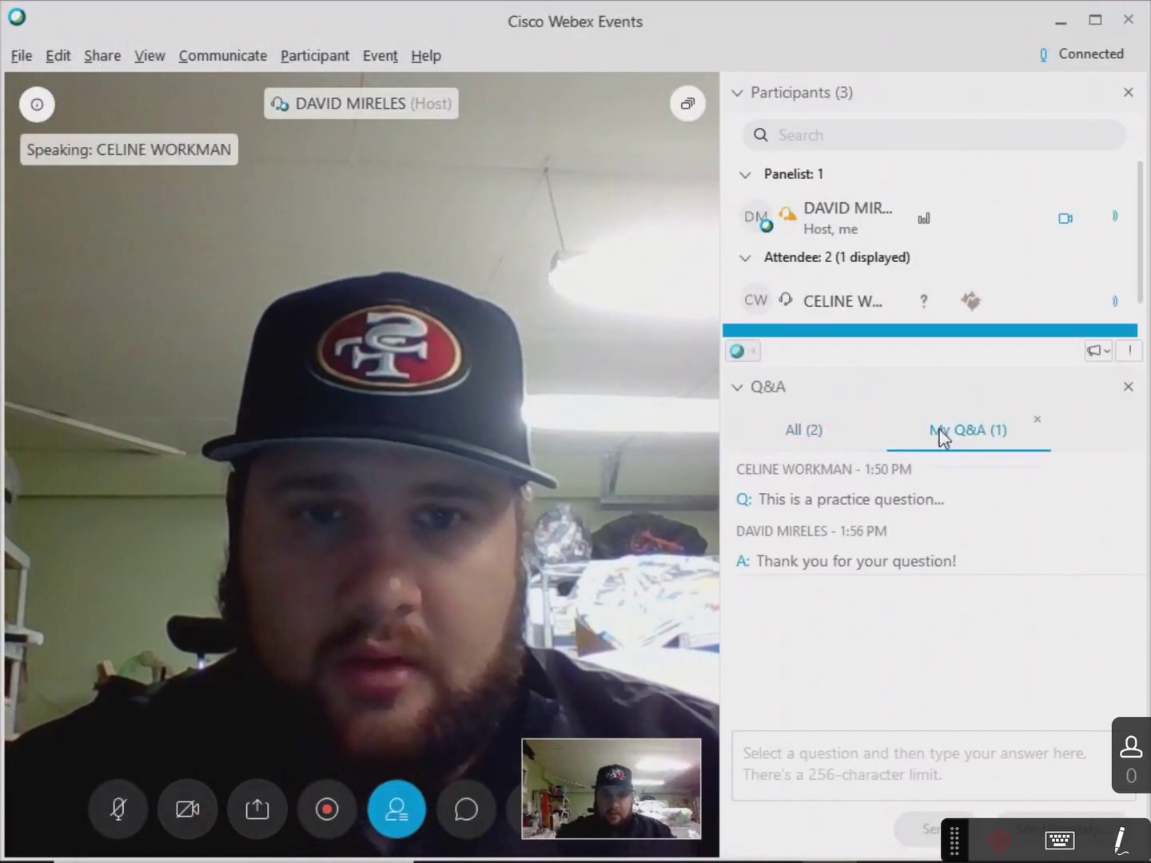
{"action": "left_click", "coordinate": [817, 432]}
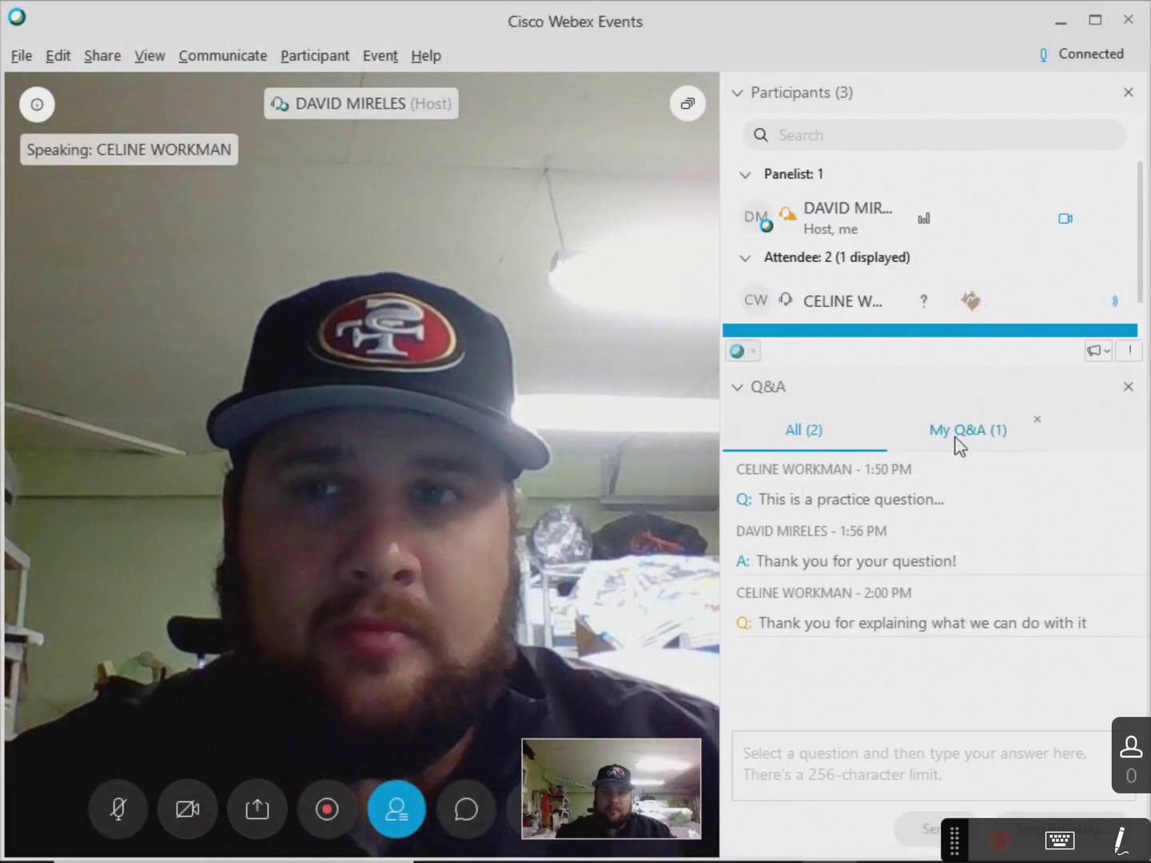
{"action": "mouse_move", "coordinate": [967, 303]}
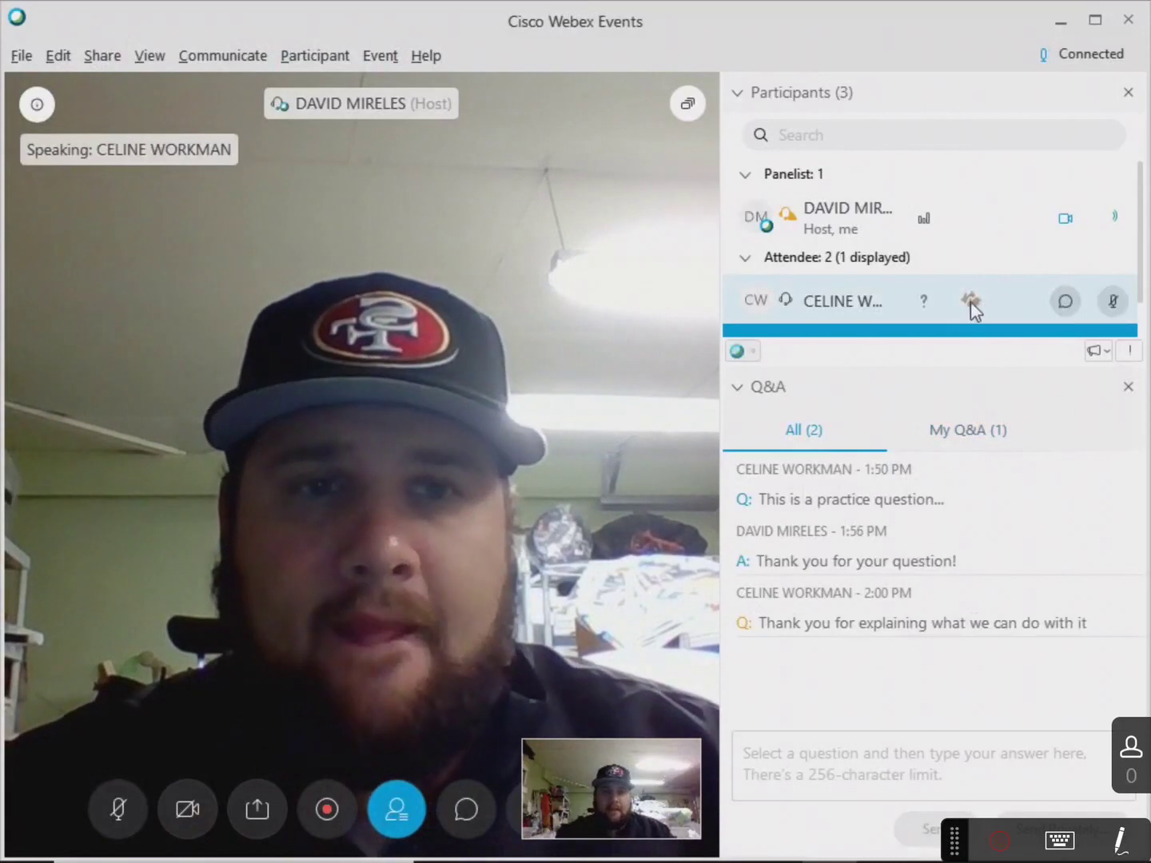
{"action": "left_click", "coordinate": [744, 391]}
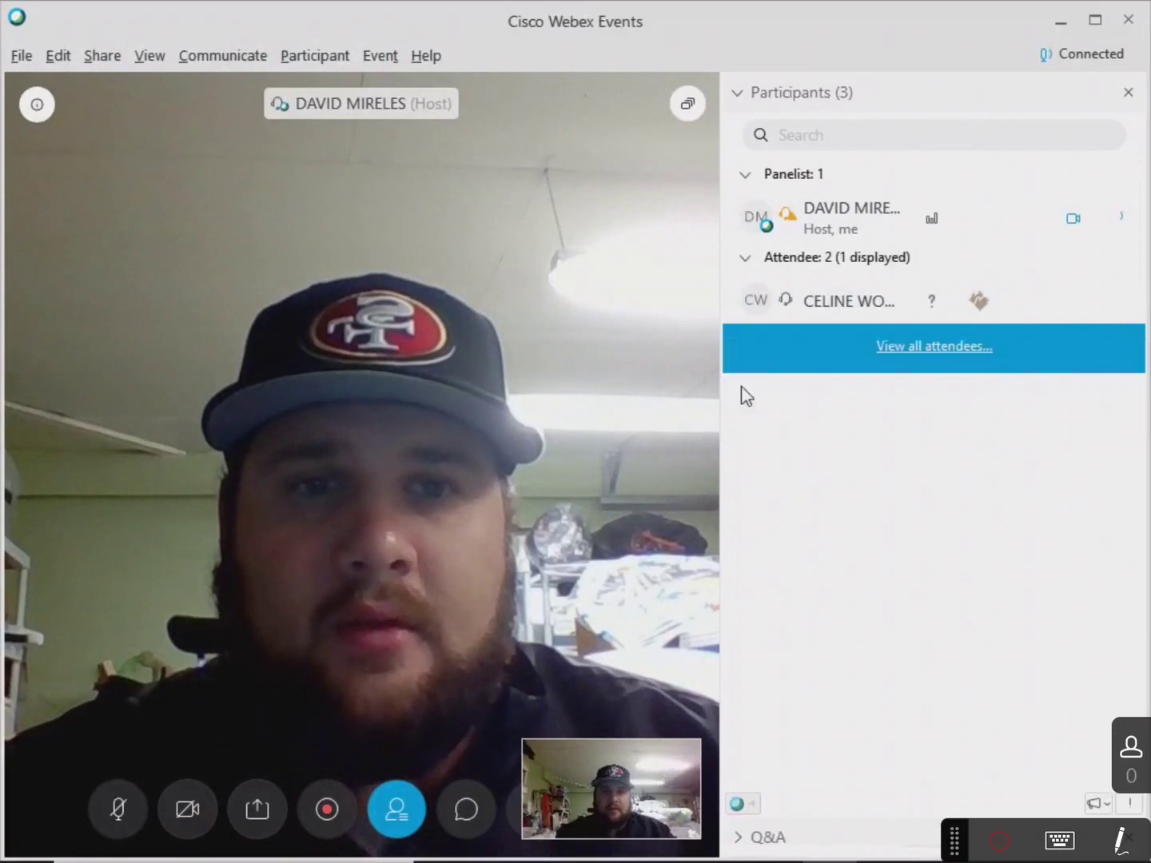
- Reopen Q&A, toggle the Attendee list, then close the Q&A panel entirely
{"action": "left_click", "coordinate": [738, 838]}
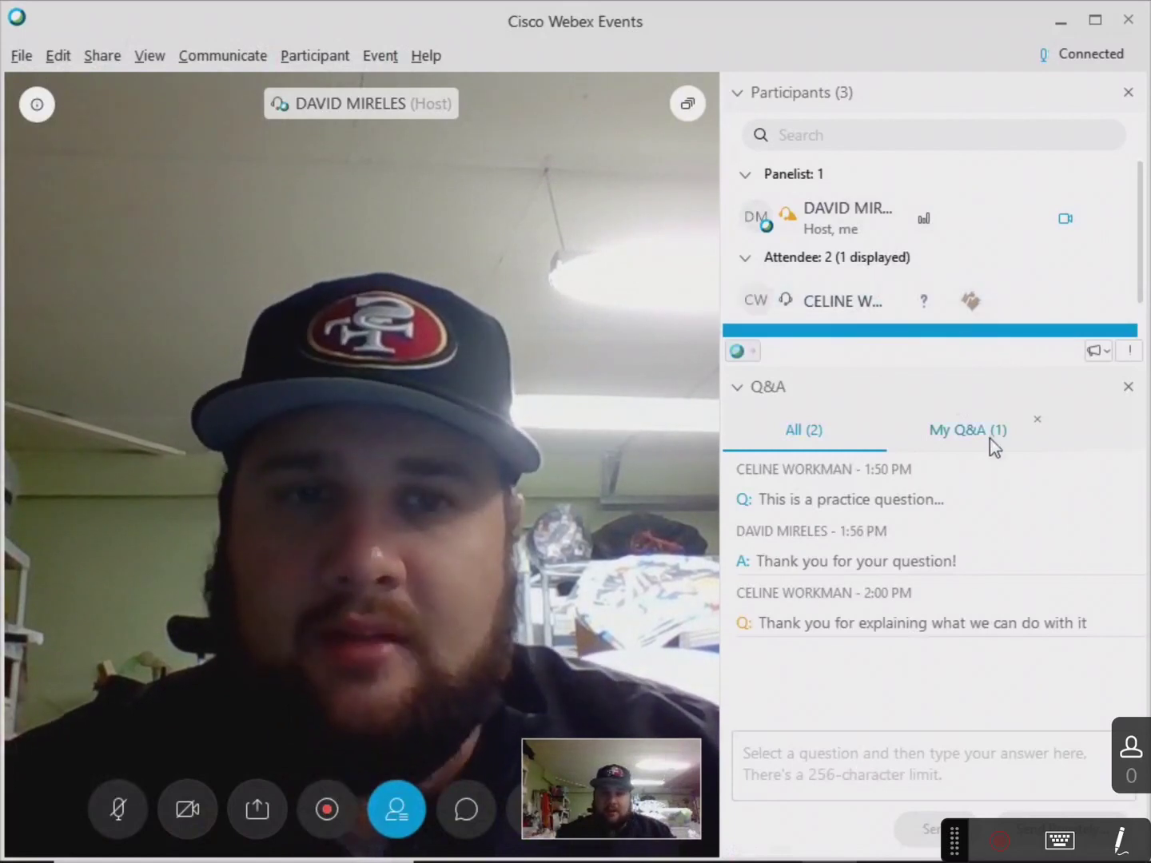
{"action": "left_click", "coordinate": [758, 269]}
{"action": "left_click", "coordinate": [758, 268]}
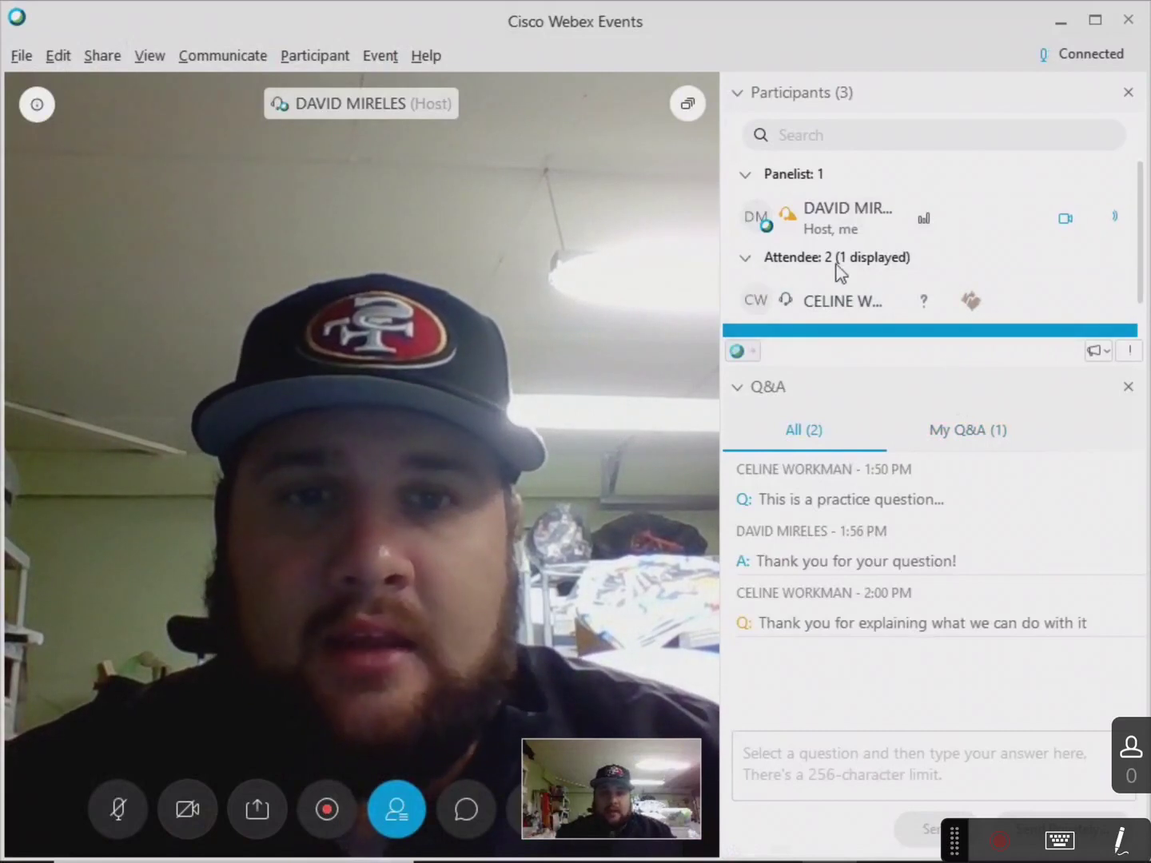
{"action": "left_click", "coordinate": [745, 260]}
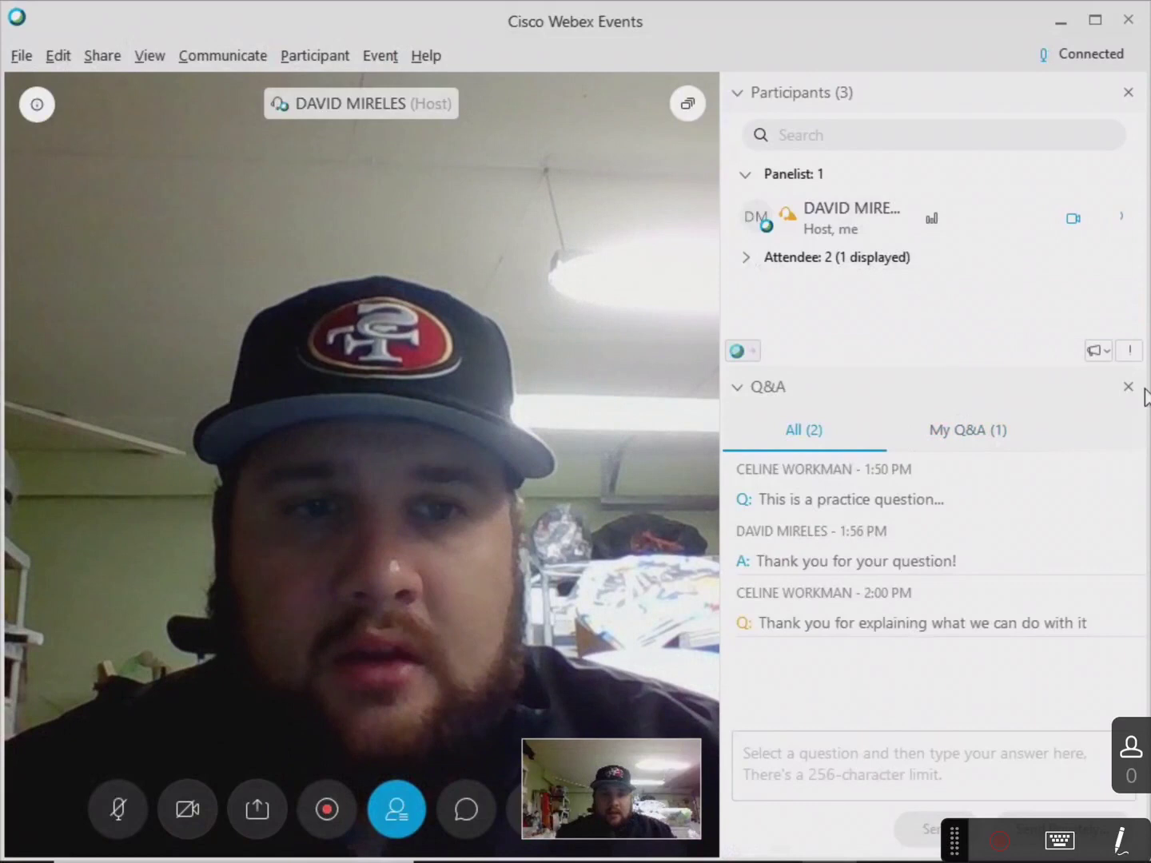
{"action": "left_click", "coordinate": [1127, 387]}
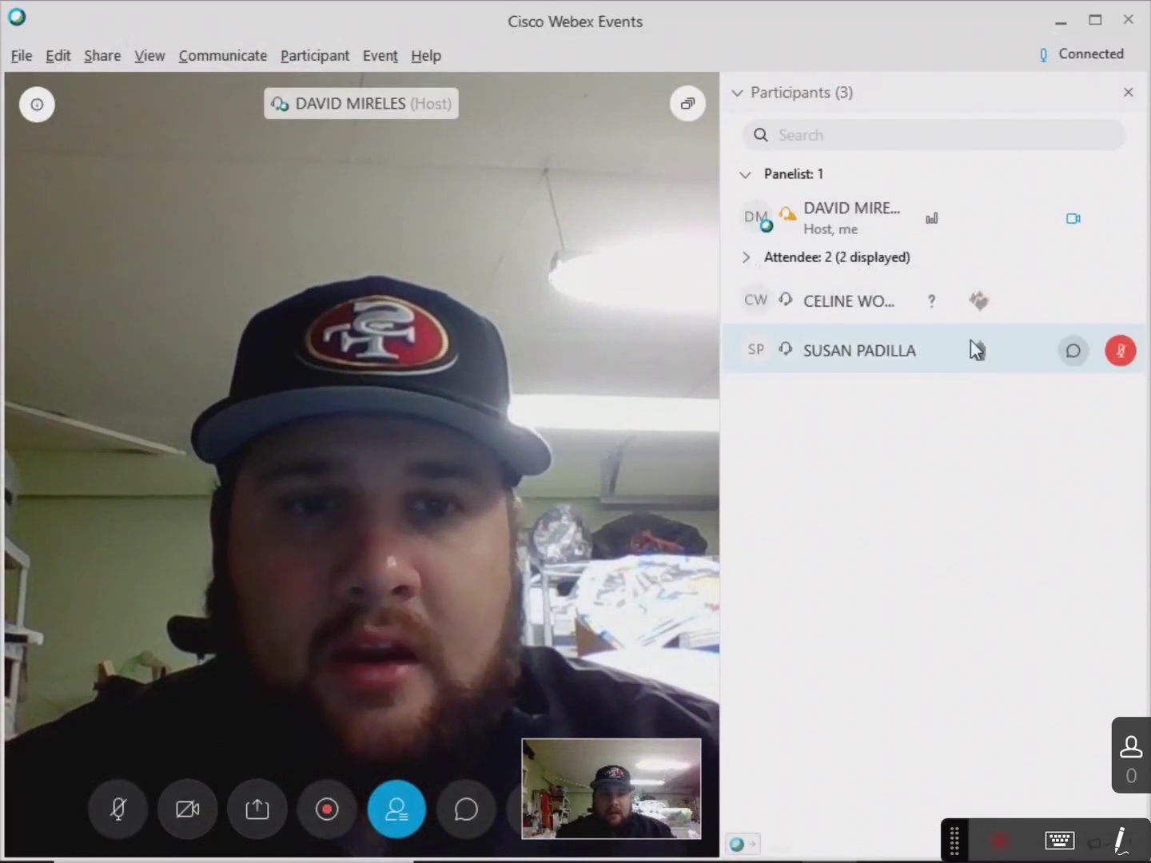